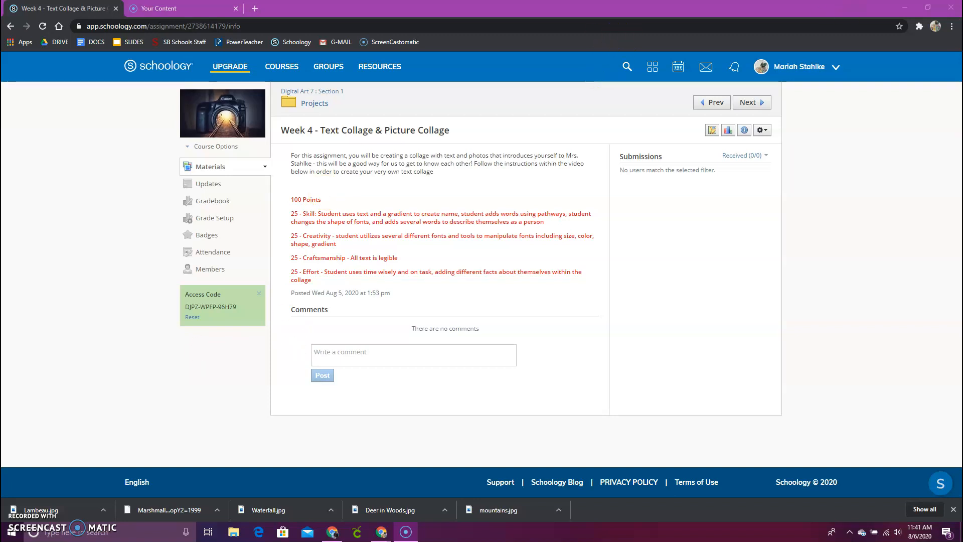
# Switch from the browser to Creative Cloud Desktop and launch Photoshop
pyautogui.click(906, 9)
pyautogui.doubleClick(62, 279)
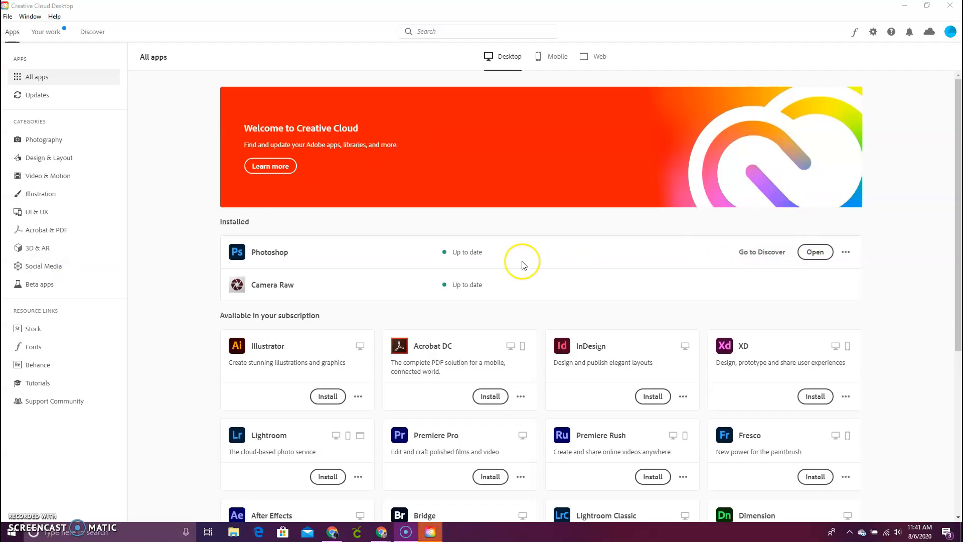
pyautogui.click(815, 252)
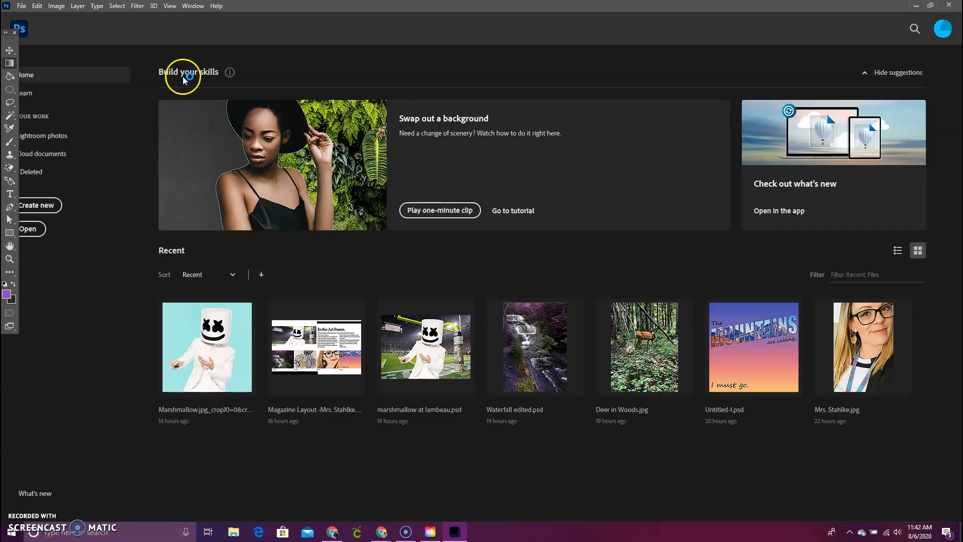
# Start a new document from the Letter preset, sized 8.5 by 11 inches
pyautogui.click(22, 5)
pyautogui.click(28, 17)
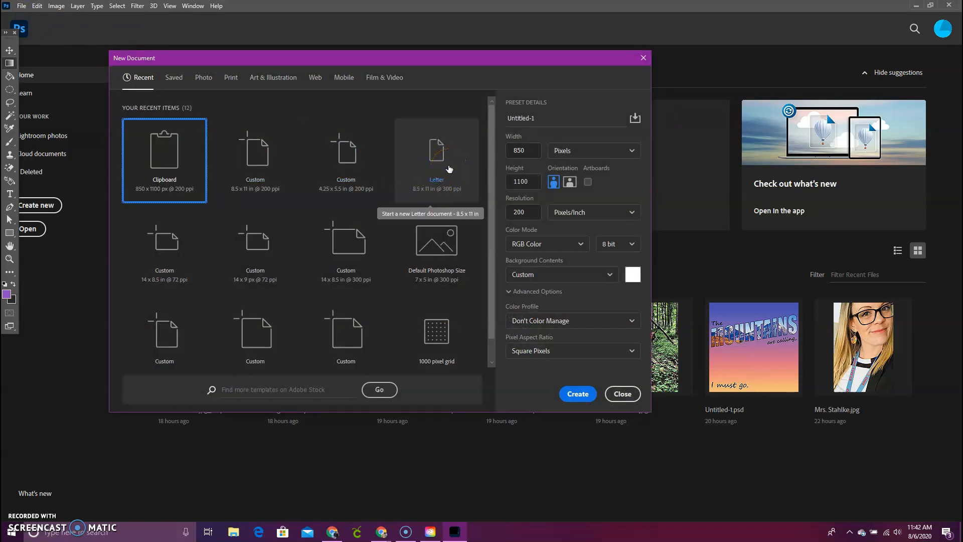
pyautogui.click(468, 157)
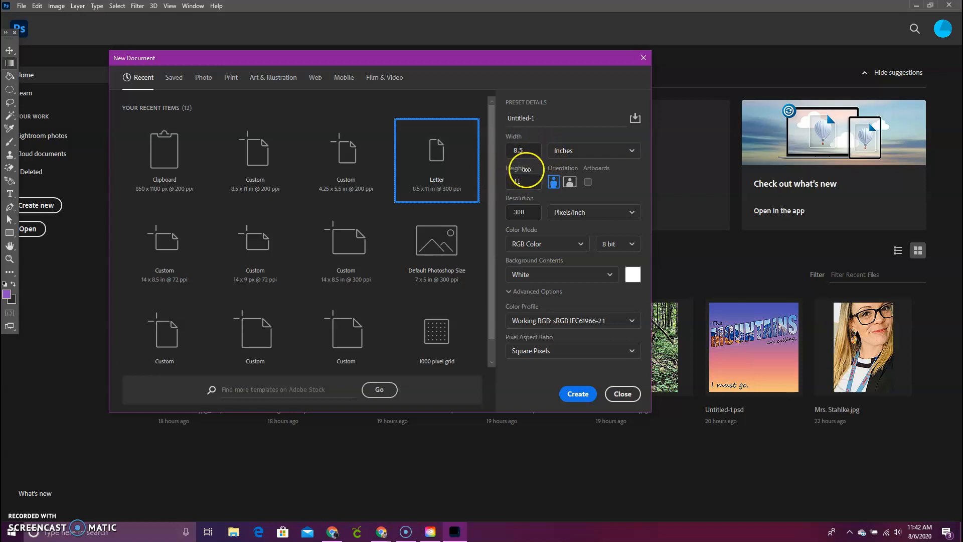
pyautogui.click(570, 152)
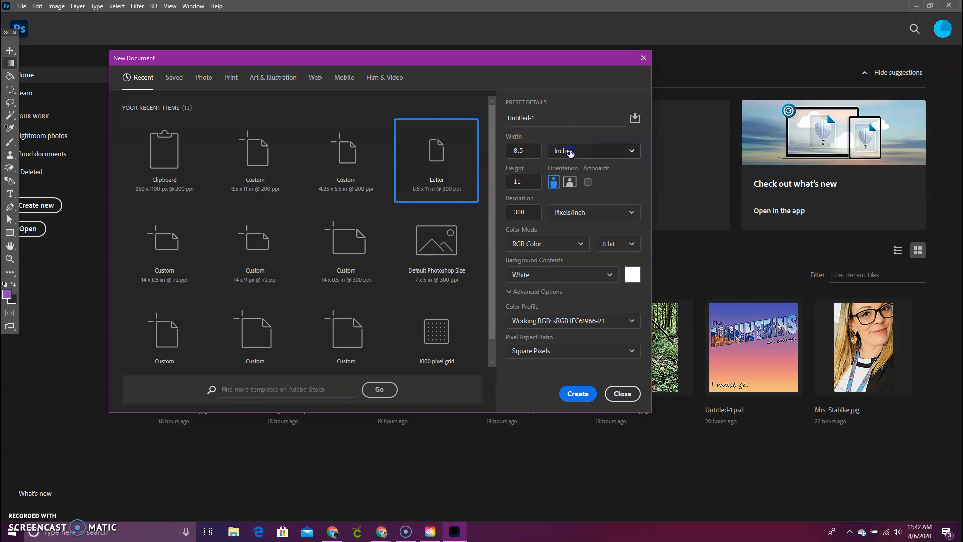
pyautogui.click(571, 152)
pyautogui.click(532, 157)
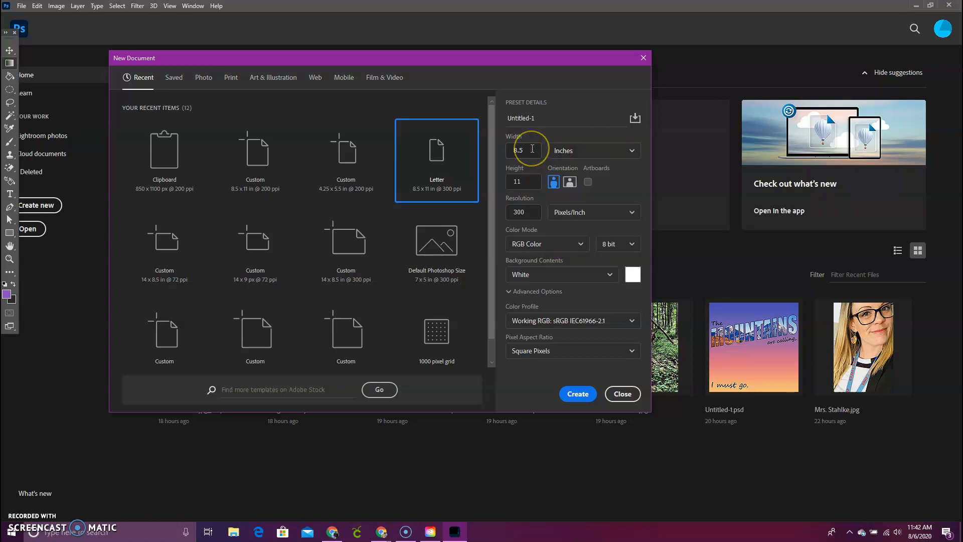
pyautogui.click(535, 188)
pyautogui.click(536, 217)
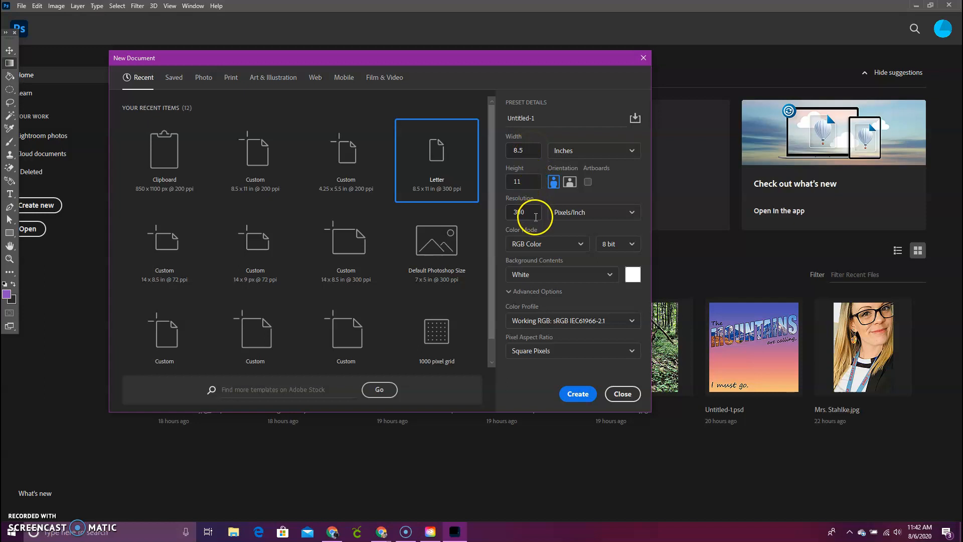
# Name the document "Text Collage", set its resolution to 200 pixels/inch, and create it in RGB Color with a white background
pyautogui.click(508, 121)
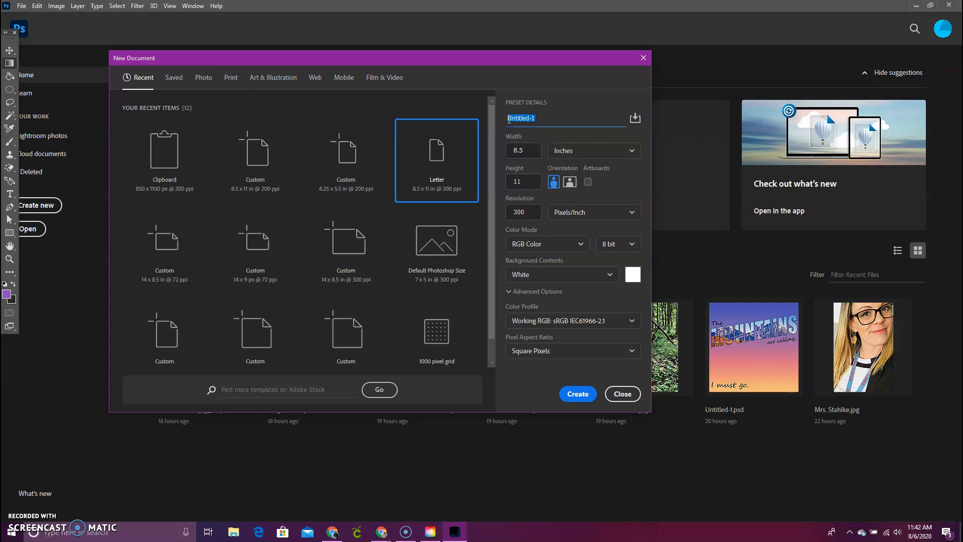
pyautogui.write('Text Collage')
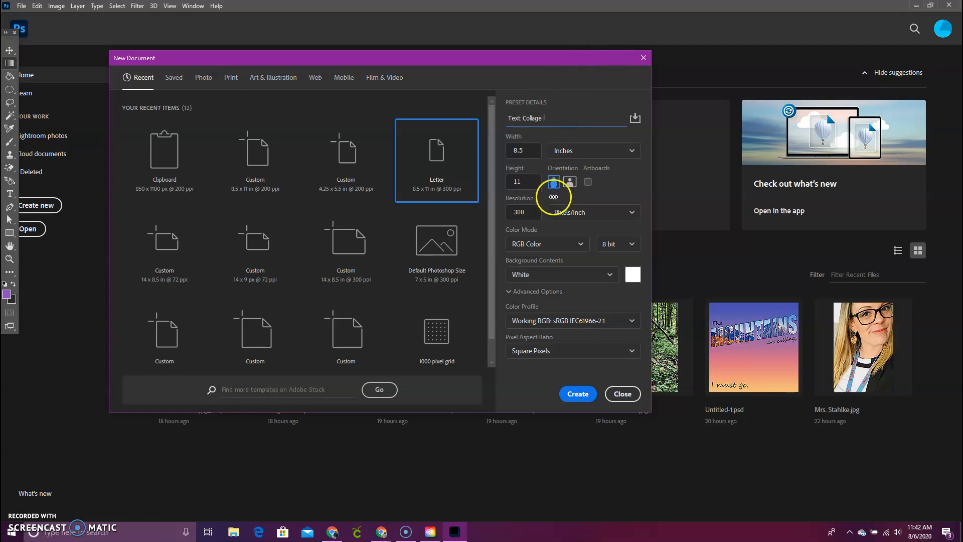
pyautogui.moveTo(533, 210); pyautogui.dragTo(503, 220)
pyautogui.write('200')
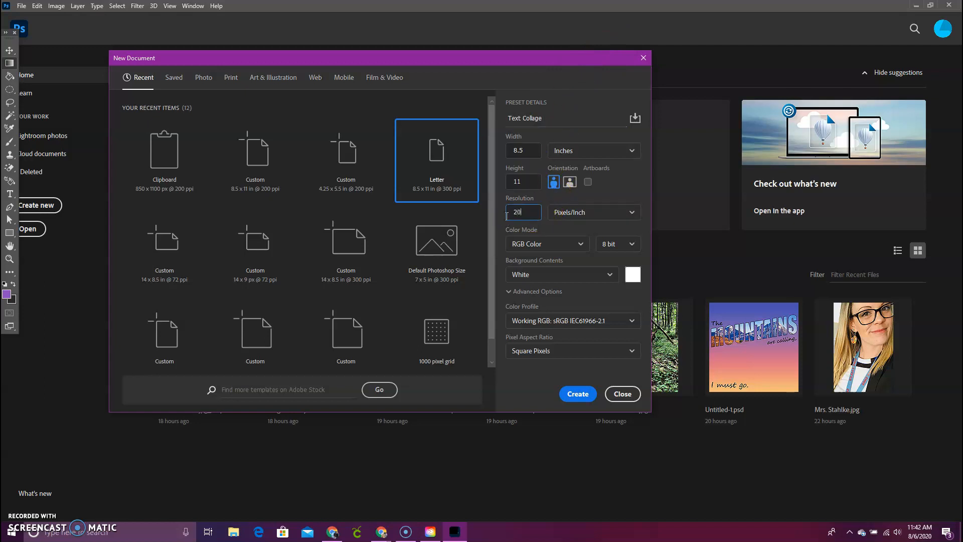
pyautogui.click(542, 244)
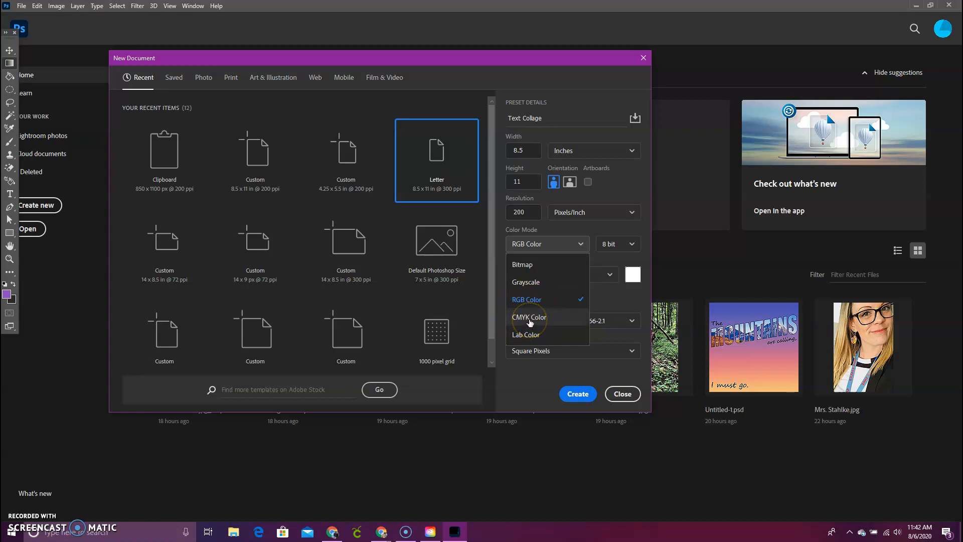
pyautogui.click(642, 297)
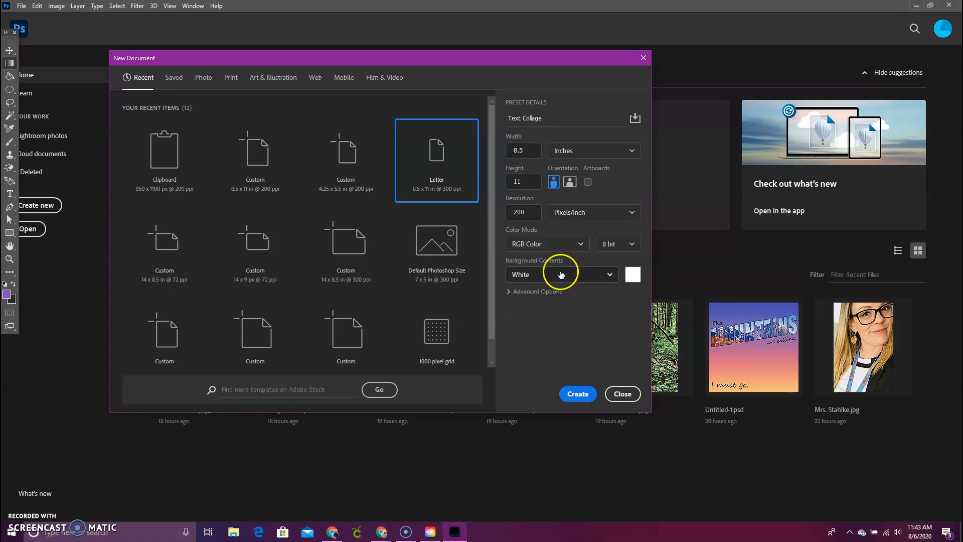
pyautogui.click(577, 394)
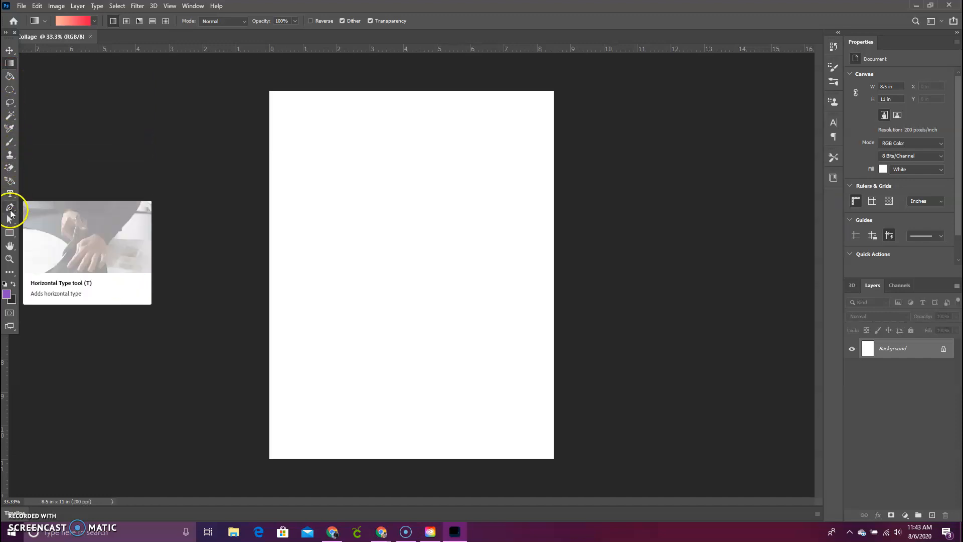
# Examine the toolbar customization settings to see which tools are in the toolbar and which are listed as extra tools
pyautogui.click(11, 275)
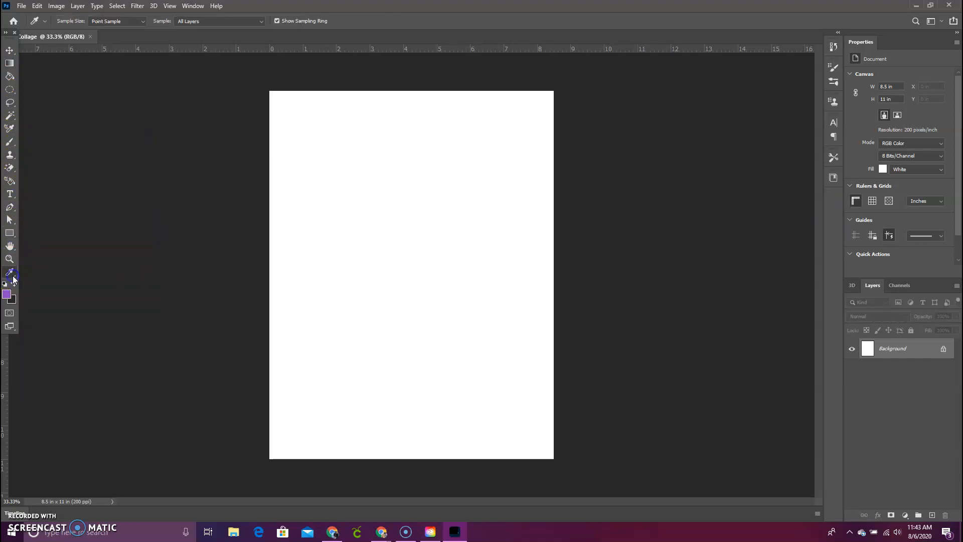
pyautogui.click(13, 278)
pyautogui.click(13, 277)
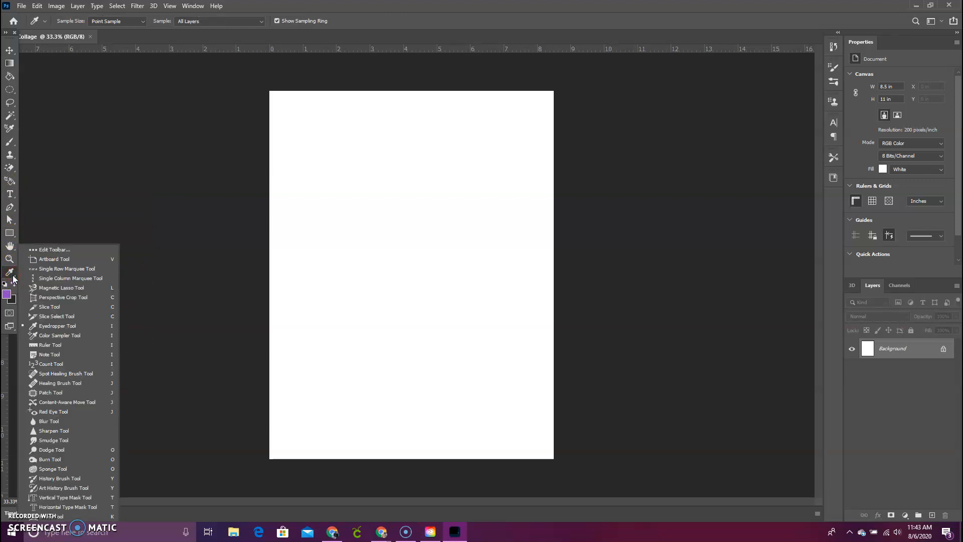
pyautogui.moveTo(13, 277); pyautogui.dragTo(59, 250)
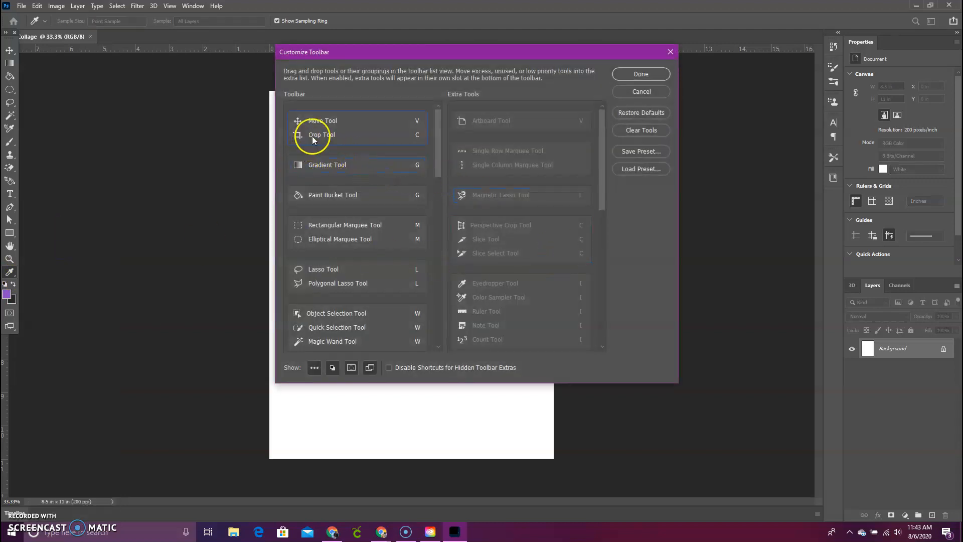
pyautogui.scroll(-20, 364, 304)
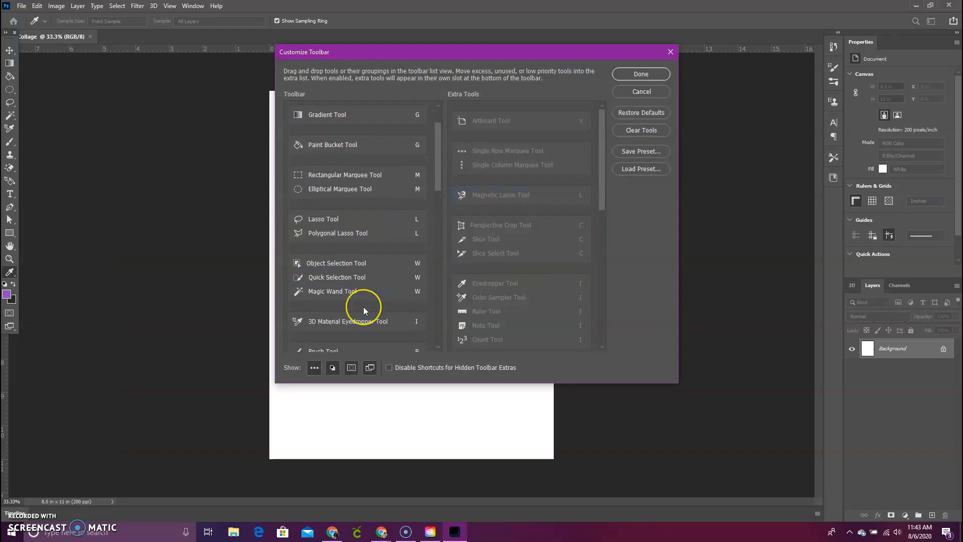
pyautogui.scroll(-20, 364, 311)
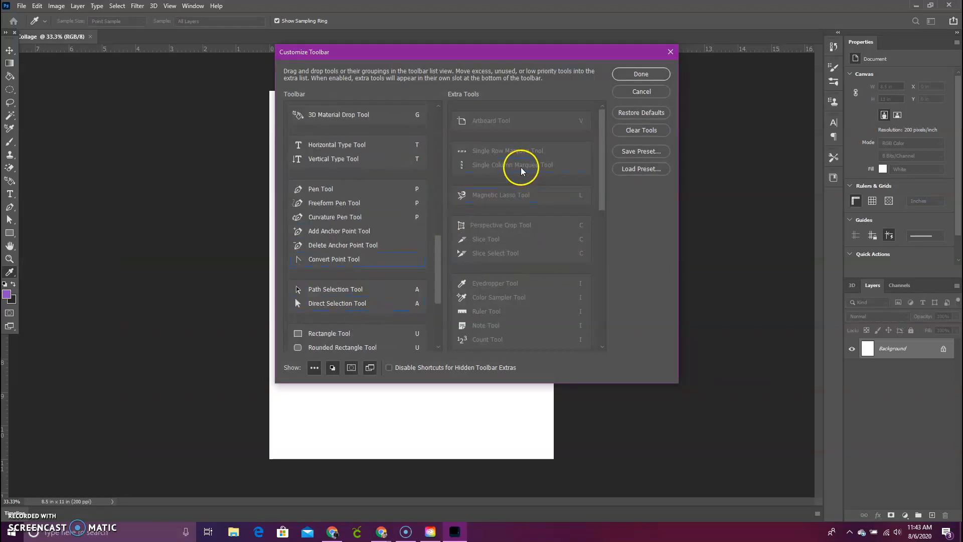
pyautogui.scroll(-7, 496, 337)
pyautogui.scroll(7, 497, 323)
pyautogui.scroll(15, 316, 160)
pyautogui.scroll(10, 319, 165)
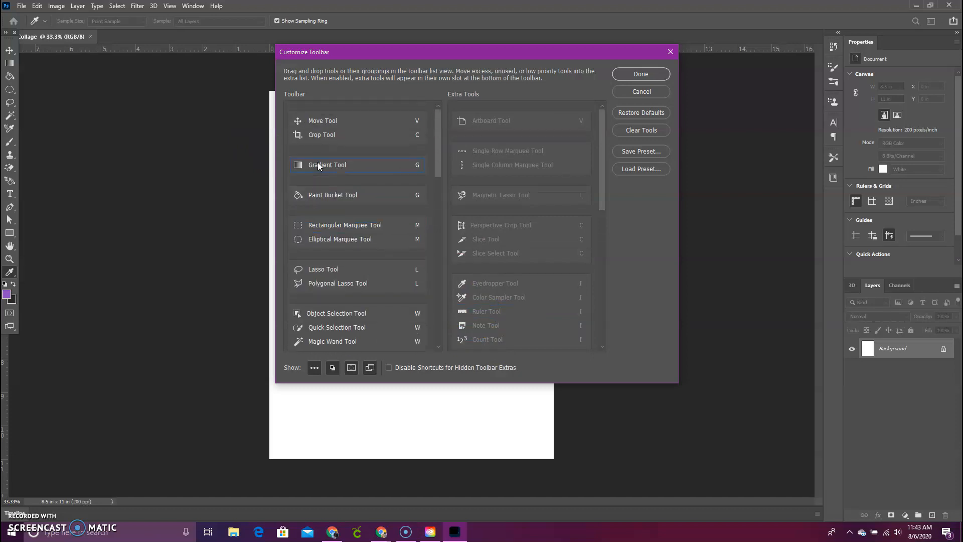
pyautogui.click(308, 124)
pyautogui.click(641, 76)
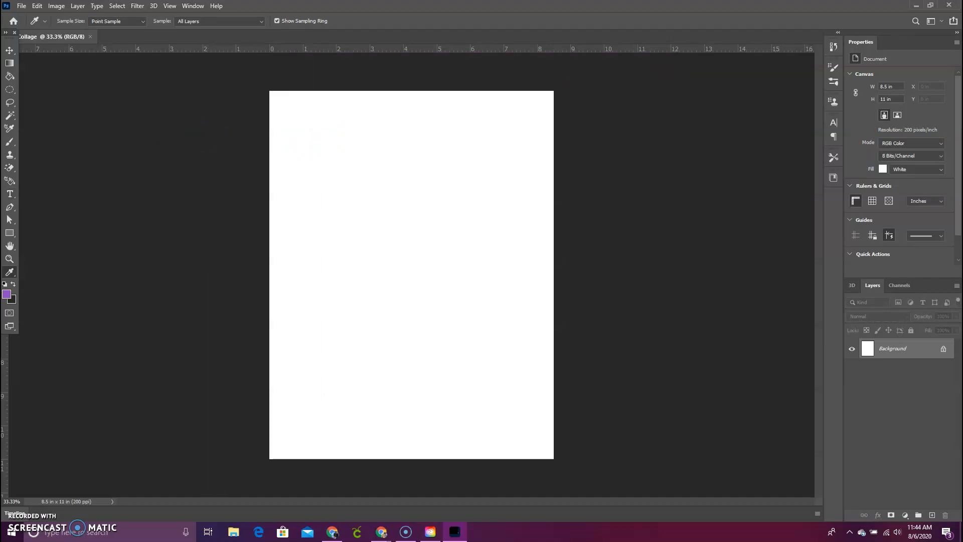
pyautogui.click(9, 272)
# Add the teacher's title and surname as horizontal type near the middle of the page and commit the text layer
pyautogui.click(10, 197)
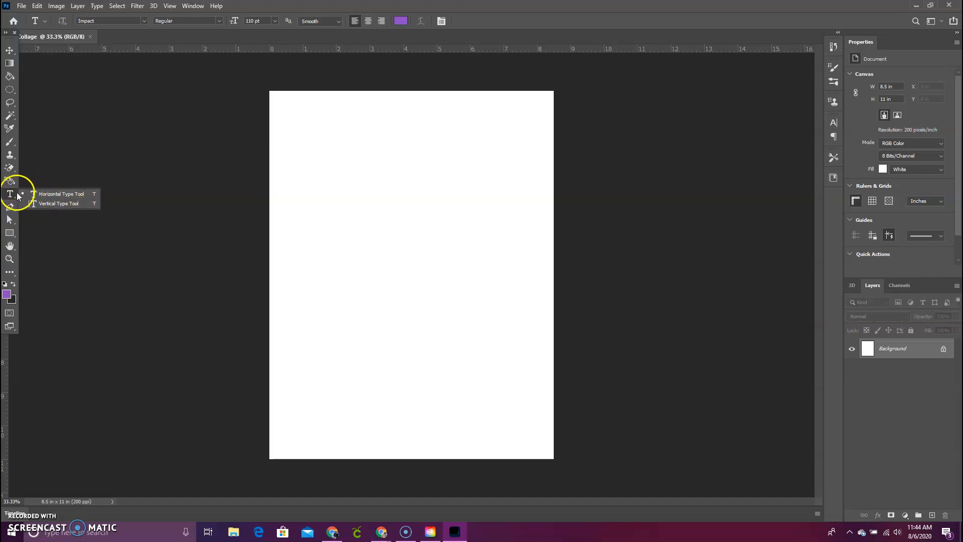
pyautogui.click(48, 194)
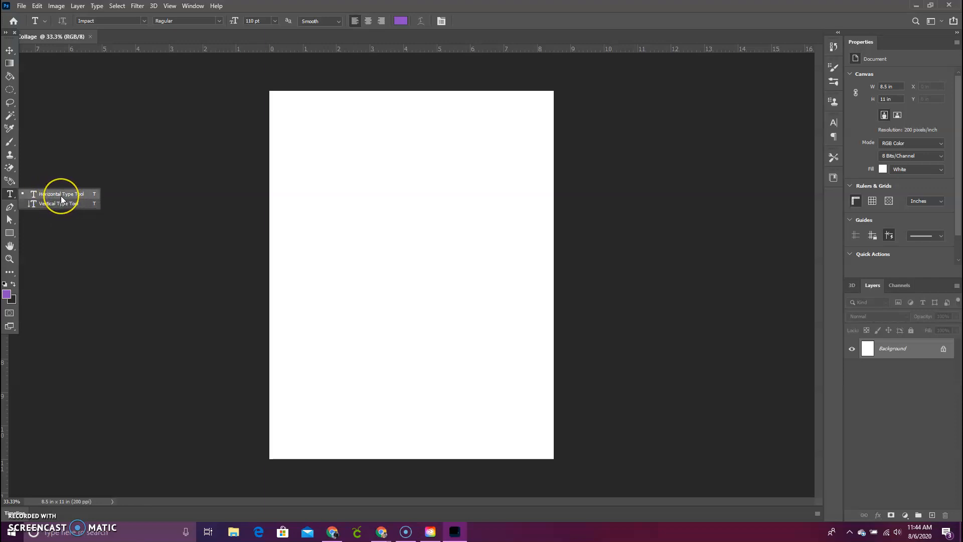
pyautogui.click(61, 196)
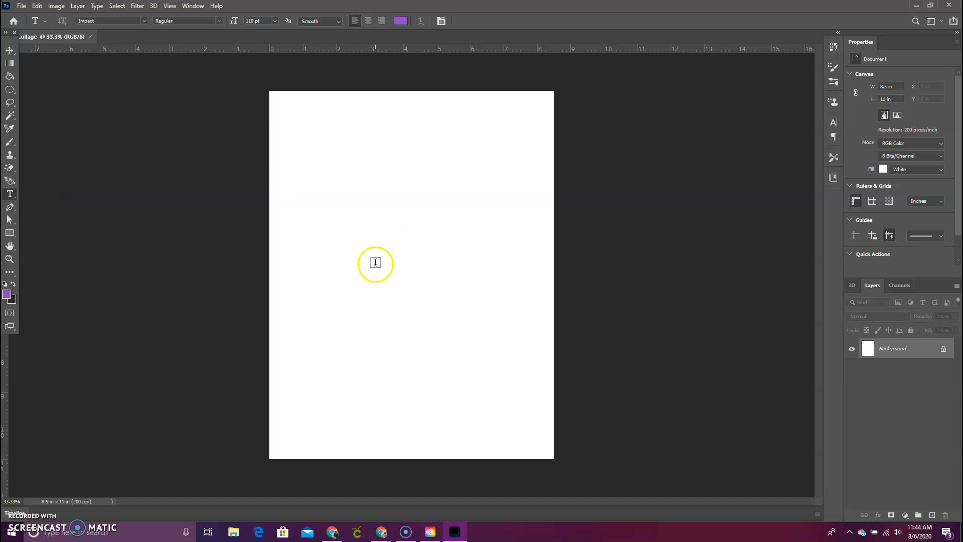
pyautogui.click(403, 256)
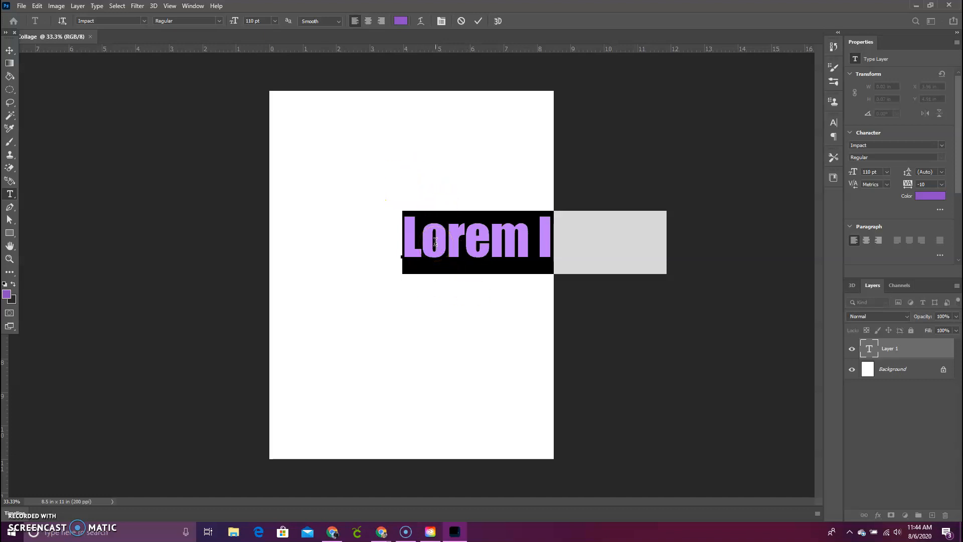
pyautogui.write('Mrs. Sta')
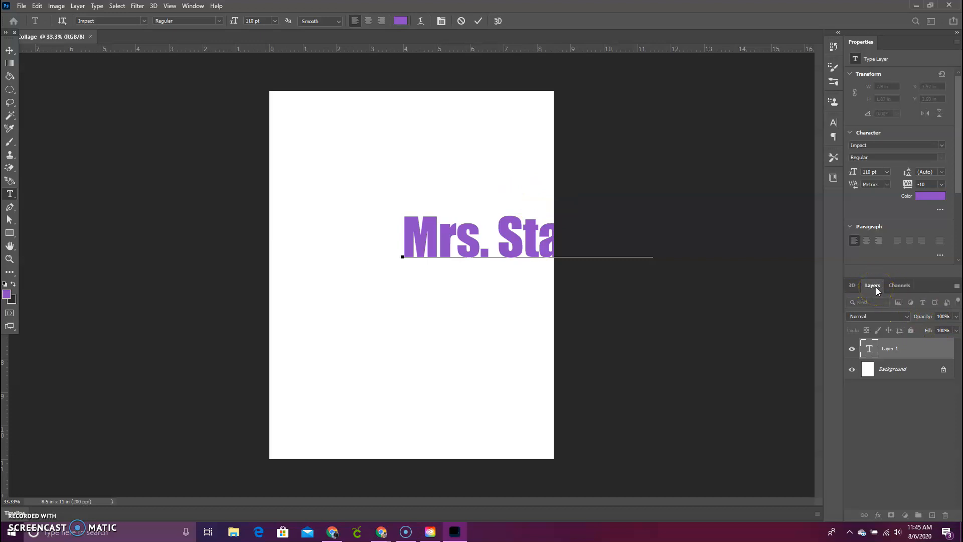
pyautogui.click(898, 371)
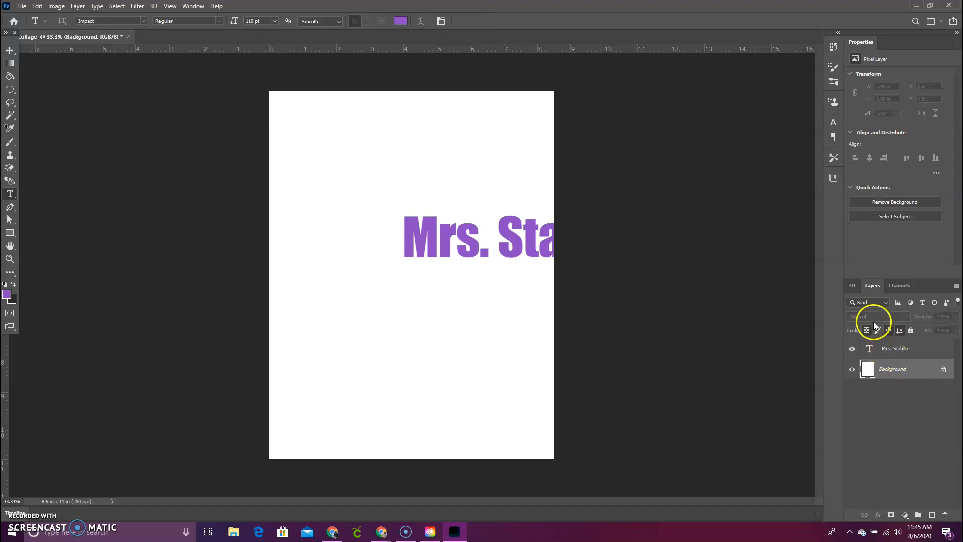
pyautogui.click(902, 351)
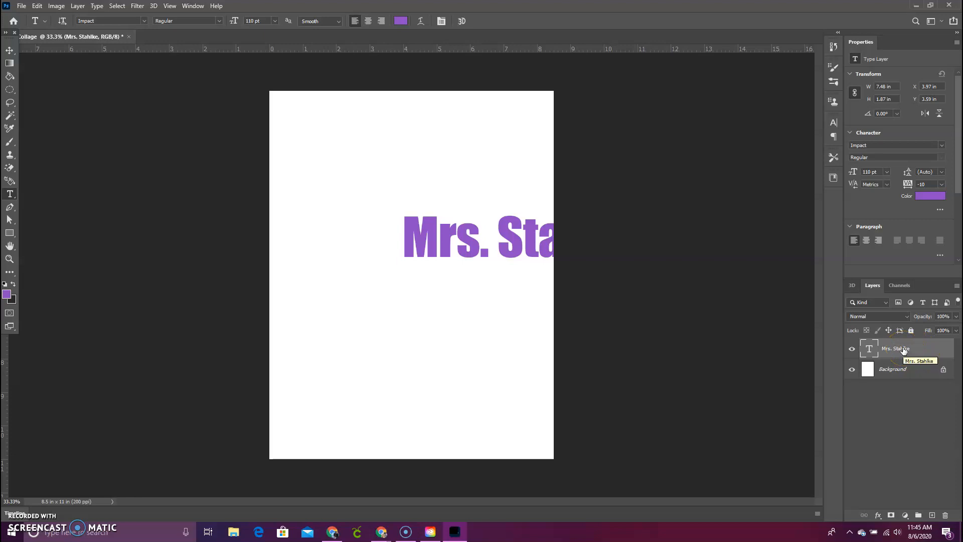
pyautogui.click(903, 349)
pyautogui.click(342, 147)
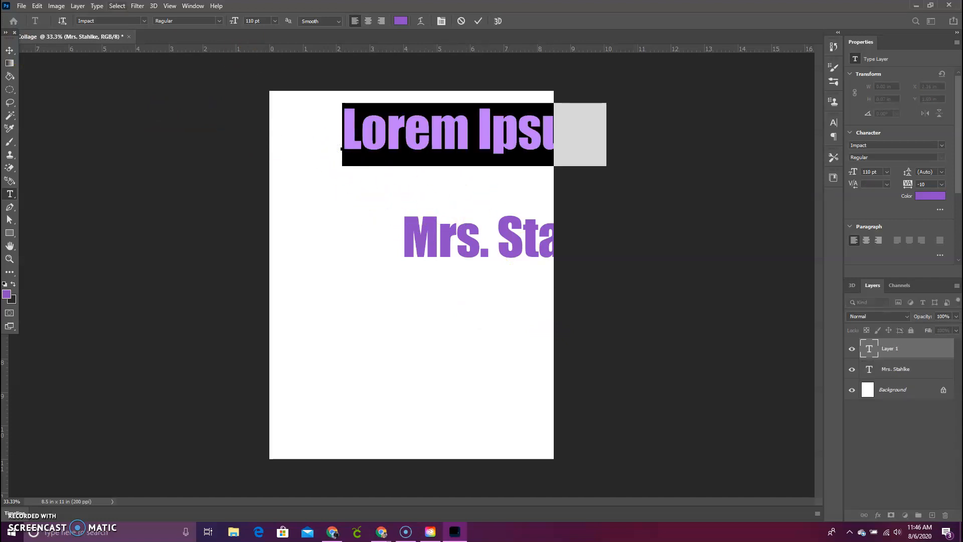
pyautogui.click(38, 6)
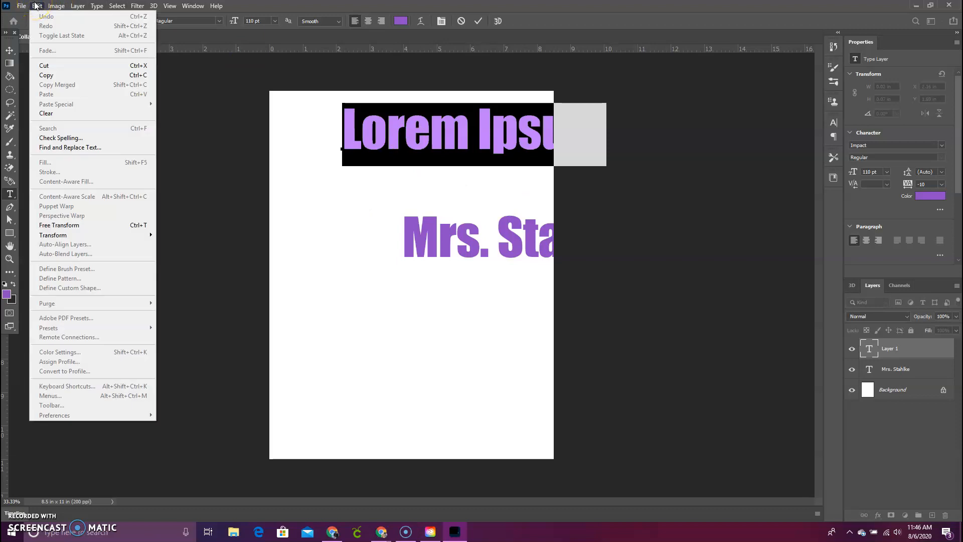
pyautogui.click(36, 6)
pyautogui.click(335, 204)
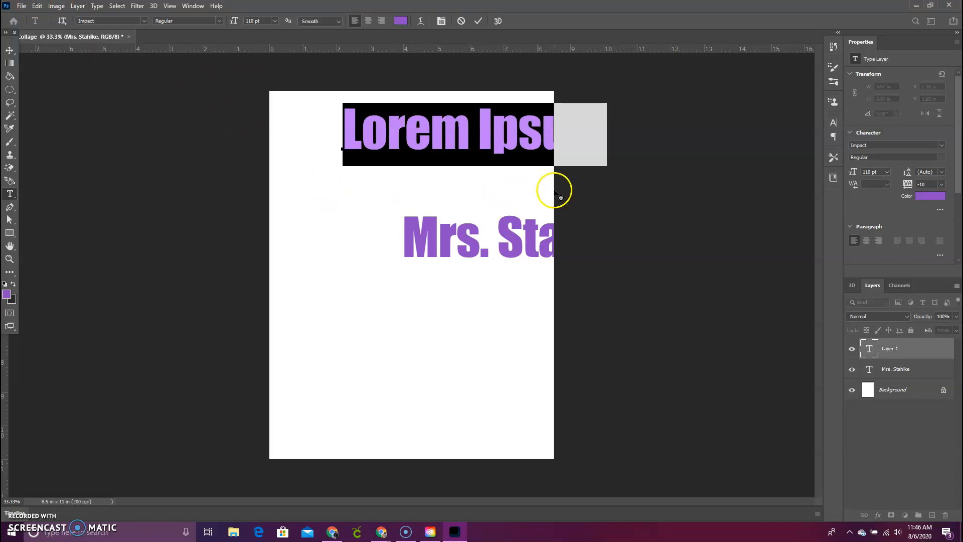
pyautogui.press('BackSpace')
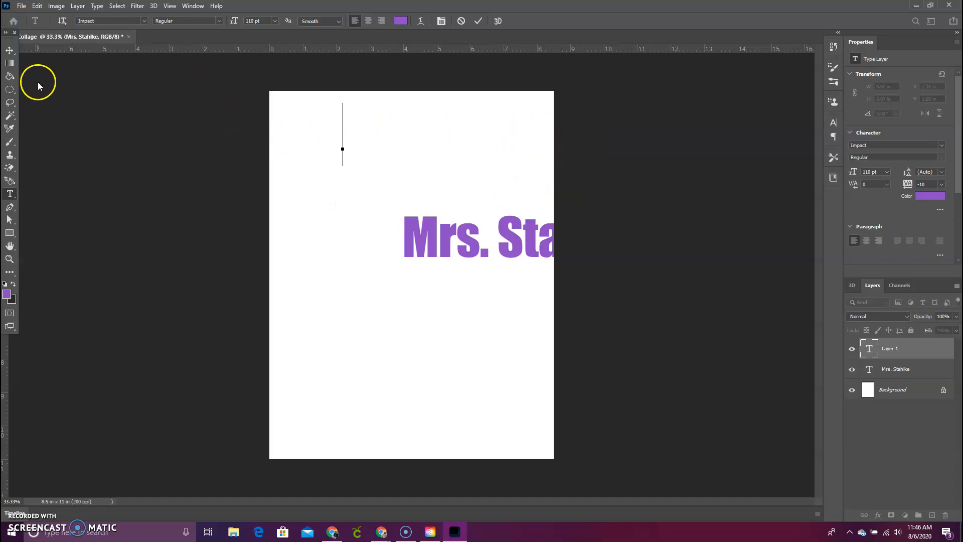
pyautogui.click(900, 351)
pyautogui.rightClick(901, 348)
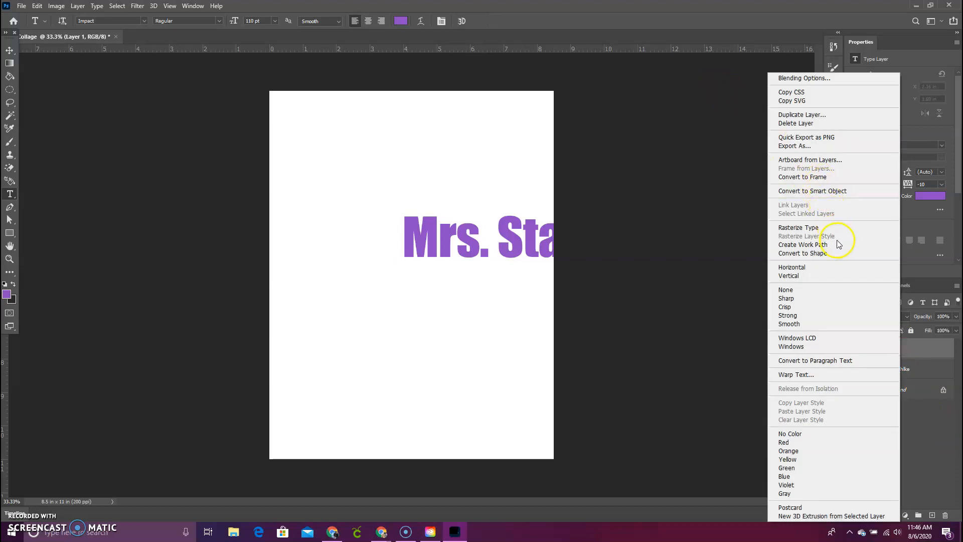
pyautogui.click(817, 124)
pyautogui.click(441, 195)
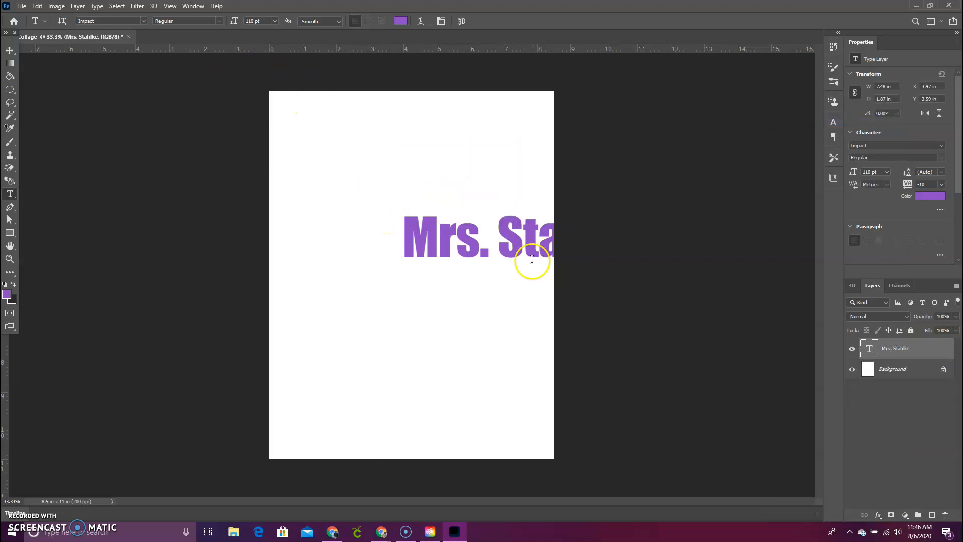
# Move the name text so that it fits on the page, centred horizontally in the upper half
pyautogui.click(11, 52)
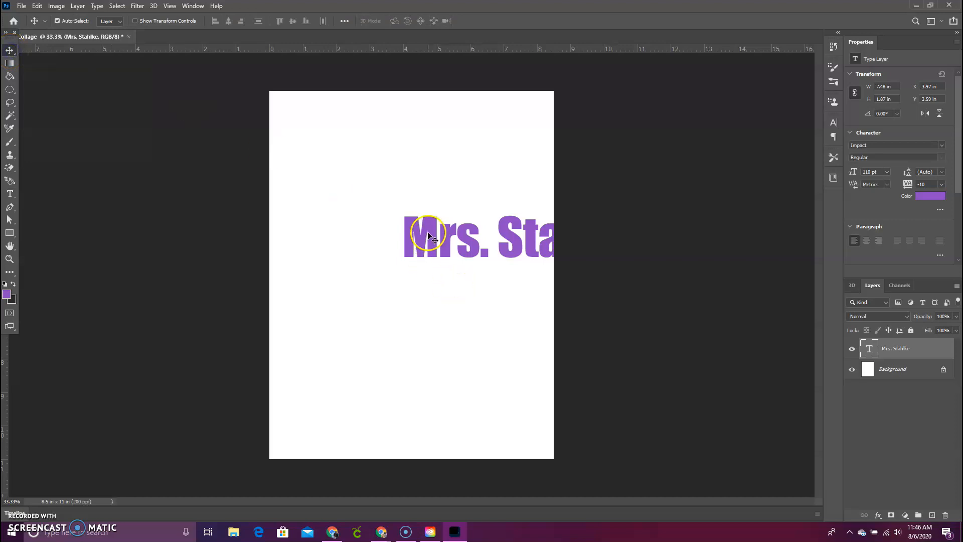
pyautogui.moveTo(430, 230); pyautogui.dragTo(313, 213)
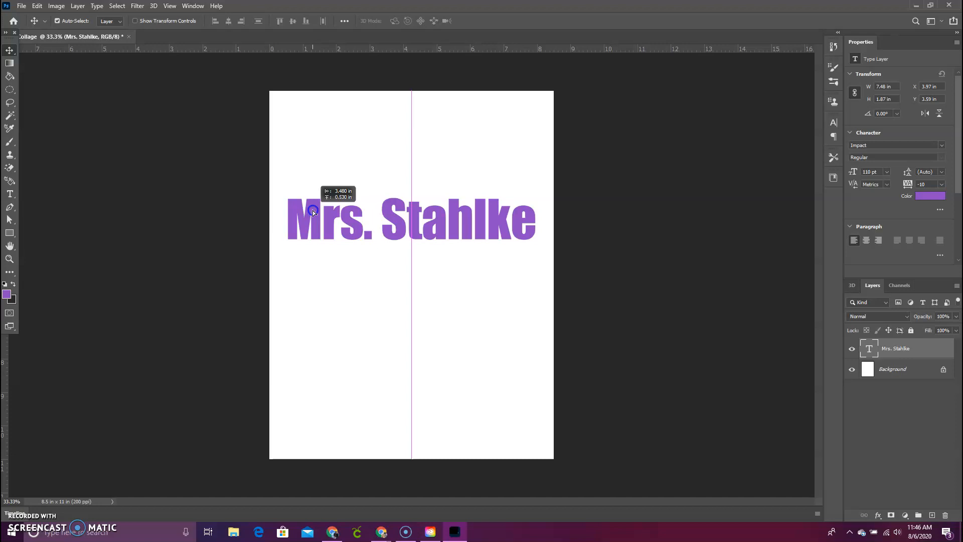
# Place the name text centred horizontally in the upper half of the page, at about X 0.49 in and Y 3.06 in
pyautogui.moveTo(313, 213); pyautogui.dragTo(313, 212)
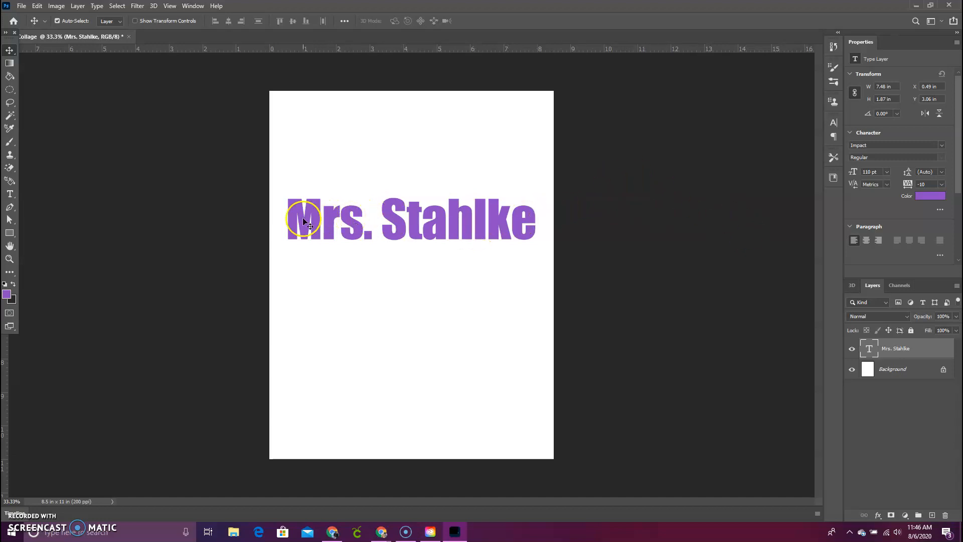
pyautogui.doubleClick(896, 348)
pyautogui.click(465, 208)
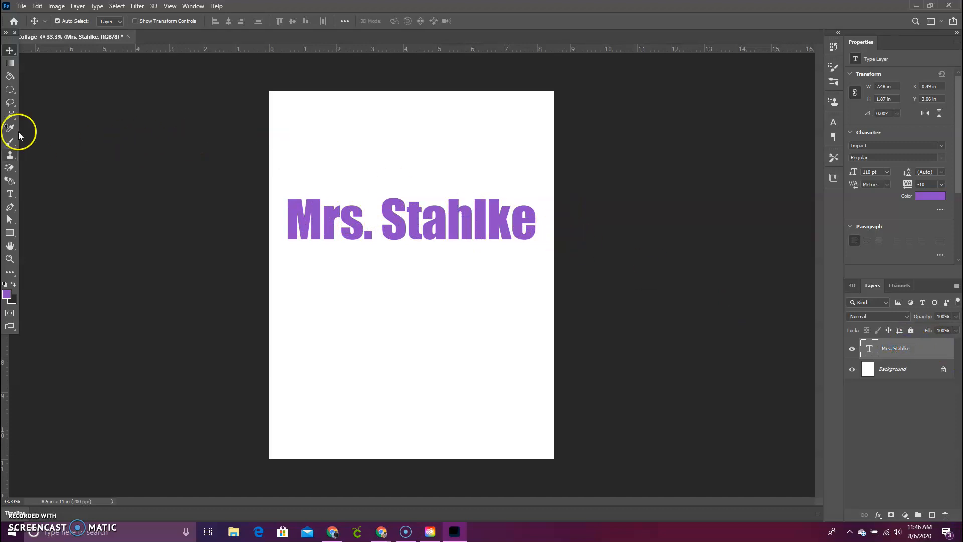
# Try the name text in vertical orientation and switch it back to horizontal
pyautogui.click(10, 193)
pyautogui.click(342, 208)
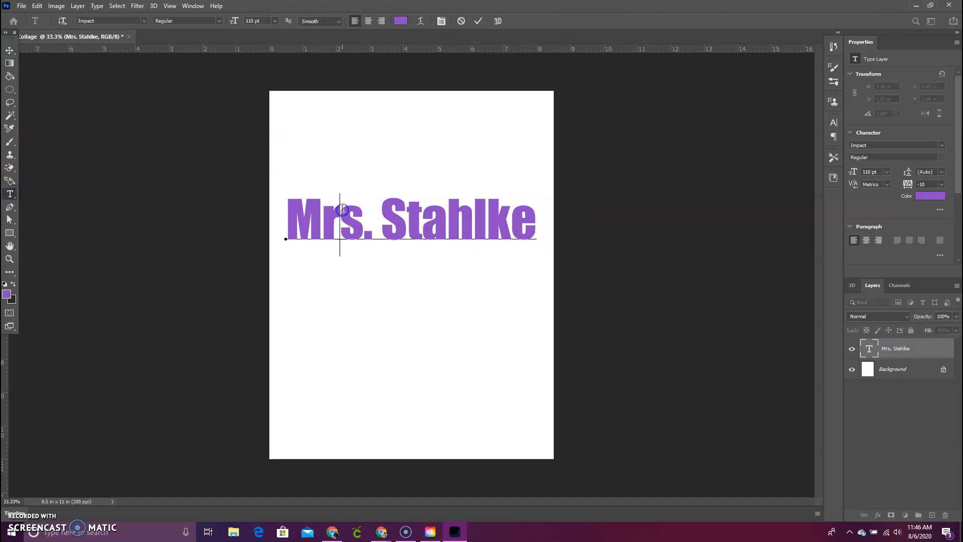
pyautogui.click(62, 21)
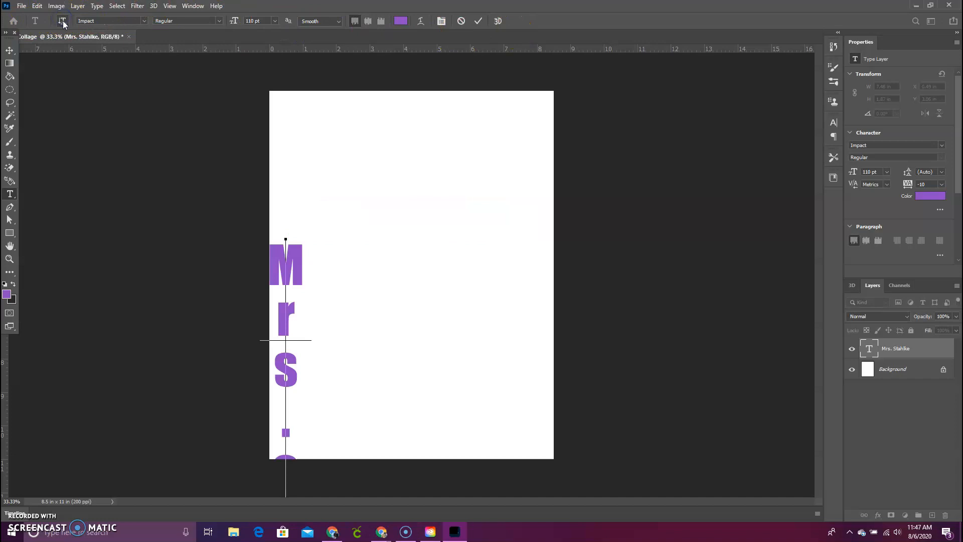
pyautogui.click(63, 21)
pyautogui.click(62, 21)
pyautogui.click(62, 21)
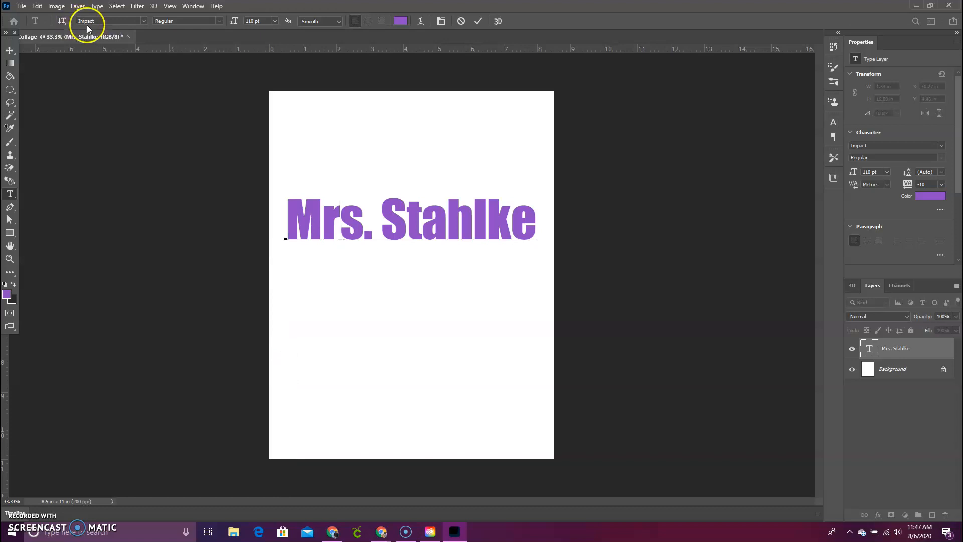
# Preview other fonts on the whole name text, choose Impact, and check which styles the font offers
pyautogui.moveTo(299, 215); pyautogui.dragTo(532, 254)
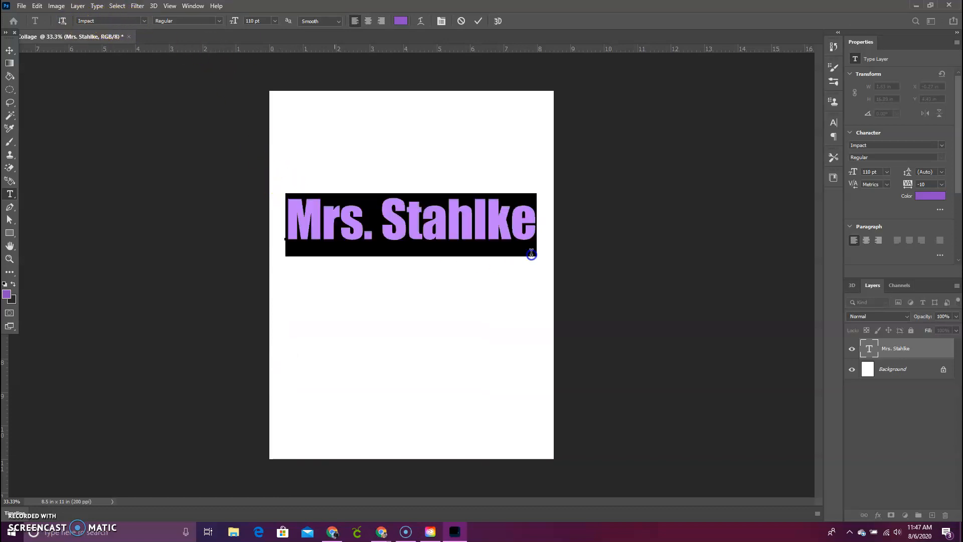
pyautogui.click(144, 21)
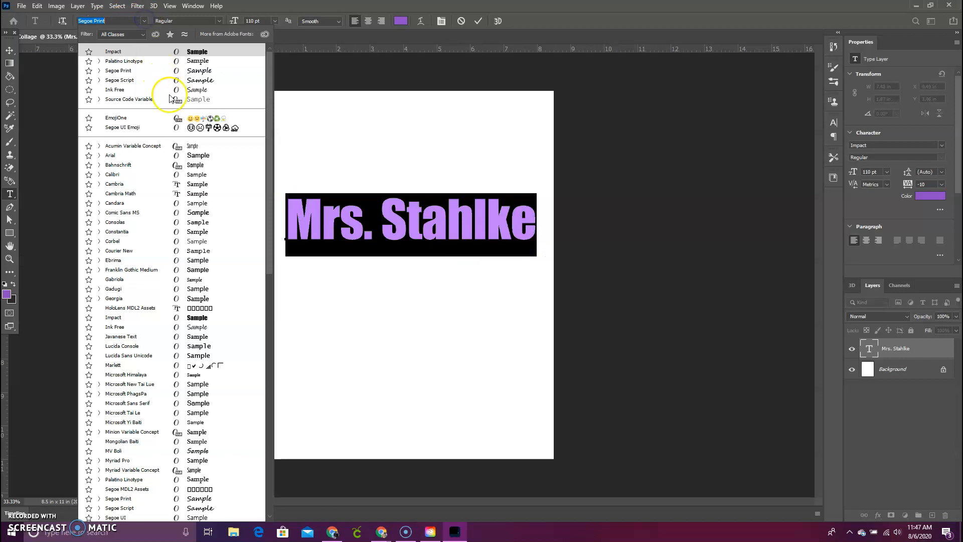
pyautogui.scroll(-3, 173, 93)
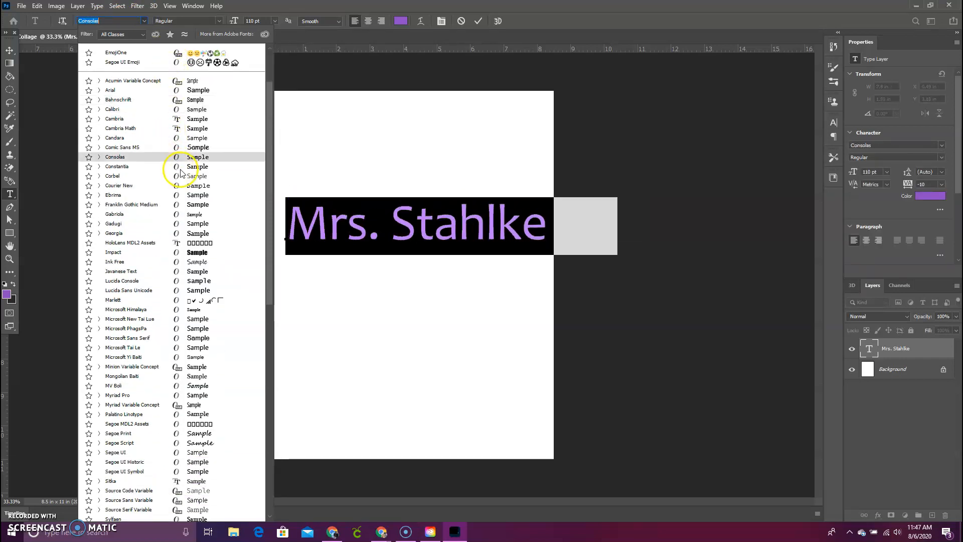
pyautogui.click(189, 255)
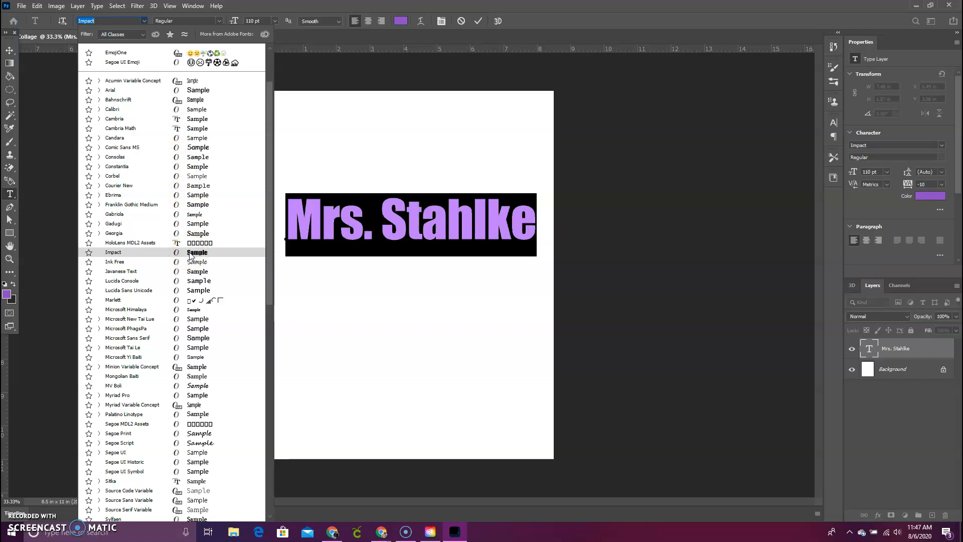
pyautogui.click(189, 255)
pyautogui.click(220, 20)
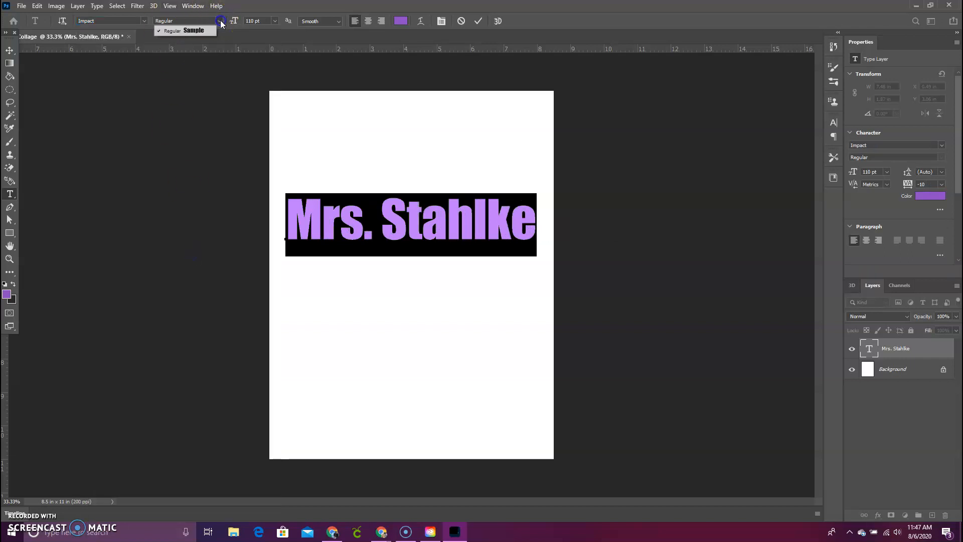
pyautogui.click(220, 21)
# Try the name text at 72 pt, 100 pt and 120 pt, and return its size to 110 pt
pyautogui.click(276, 23)
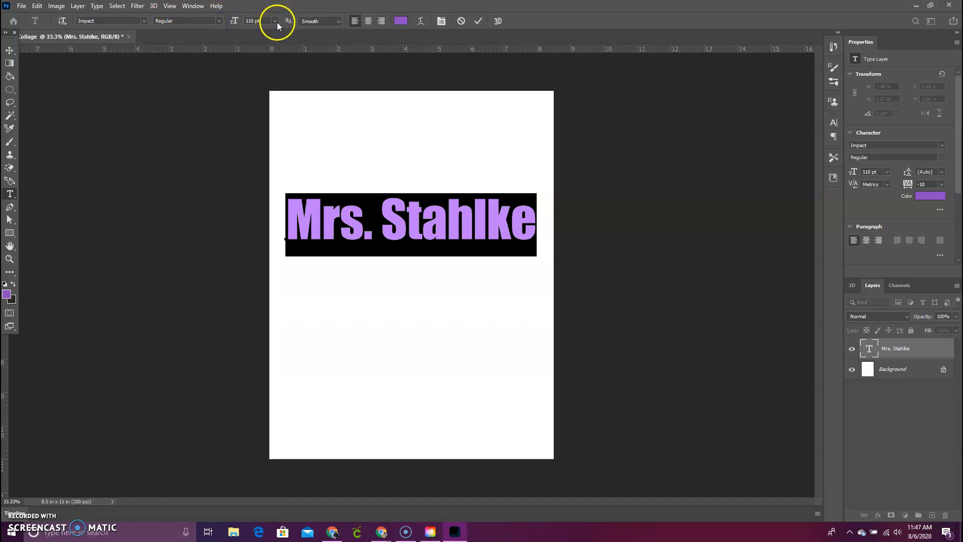
pyautogui.click(255, 23)
pyautogui.click(275, 21)
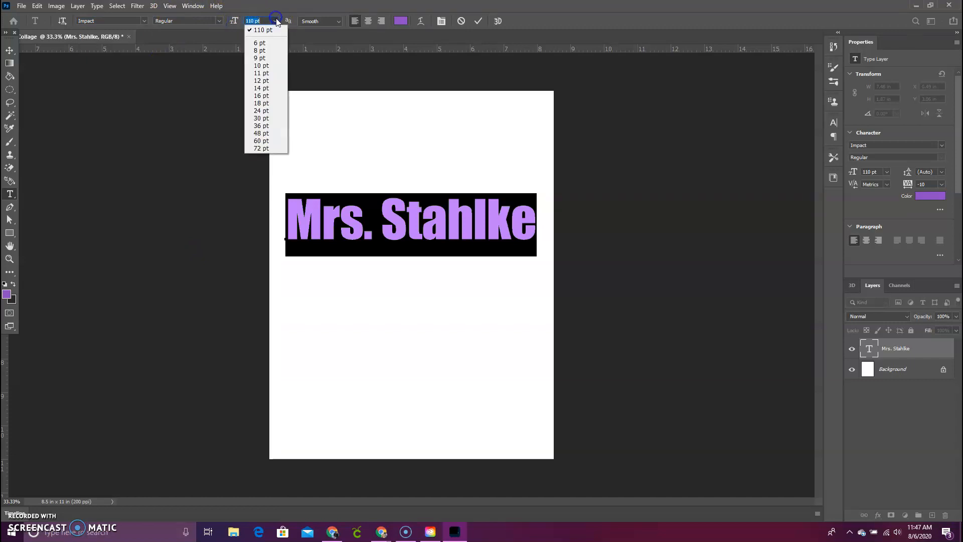
pyautogui.click(271, 148)
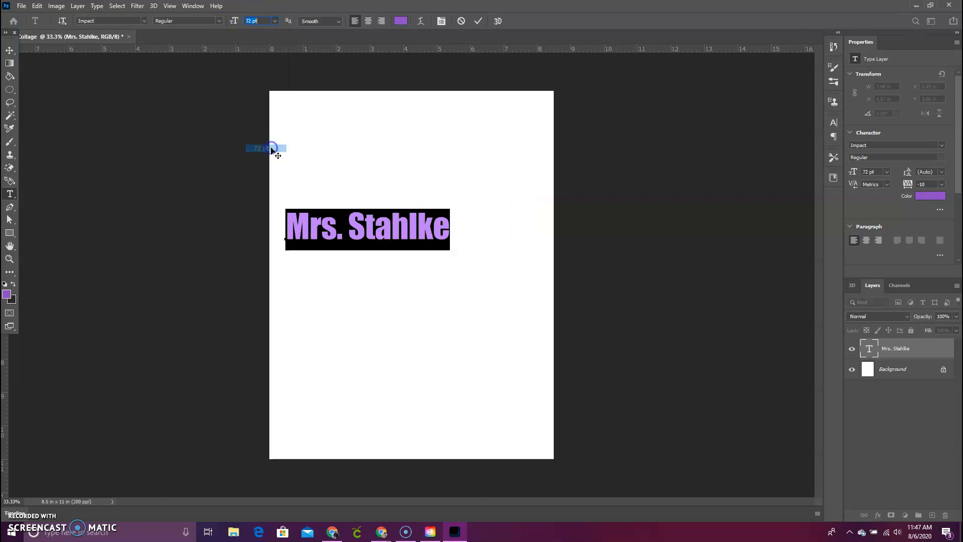
pyautogui.click(251, 21)
pyautogui.press('Return')
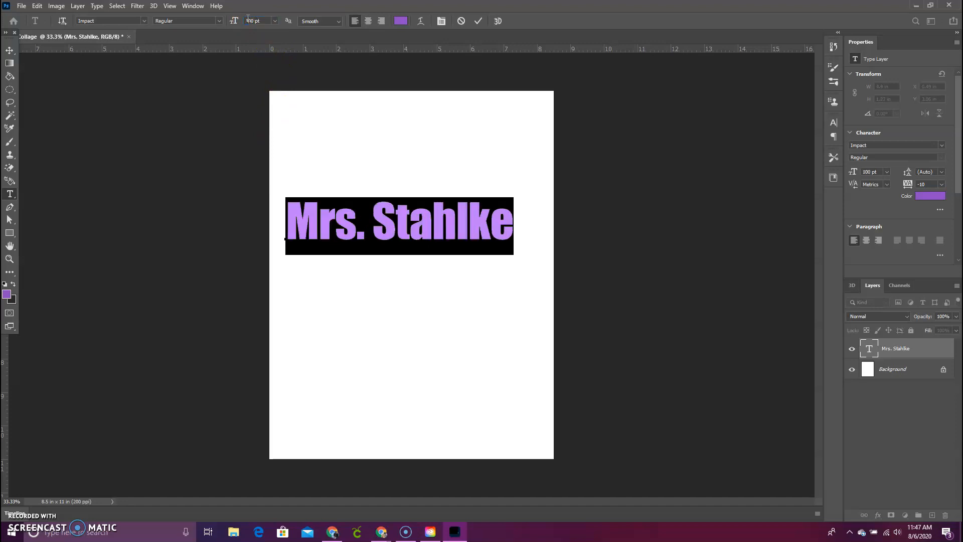
pyautogui.click(241, 21)
pyautogui.press('Return')
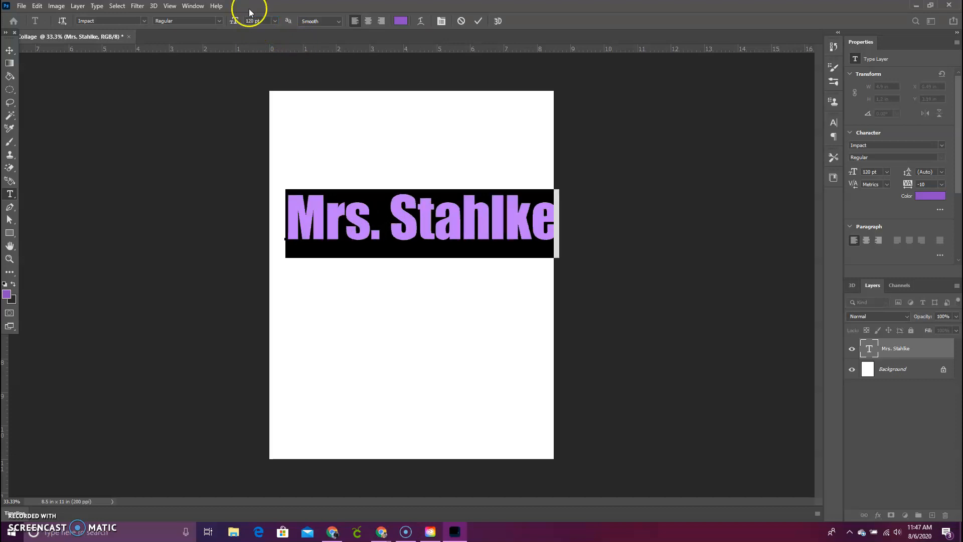
pyautogui.click(251, 21)
pyautogui.press('Return')
pyautogui.click(535, 210)
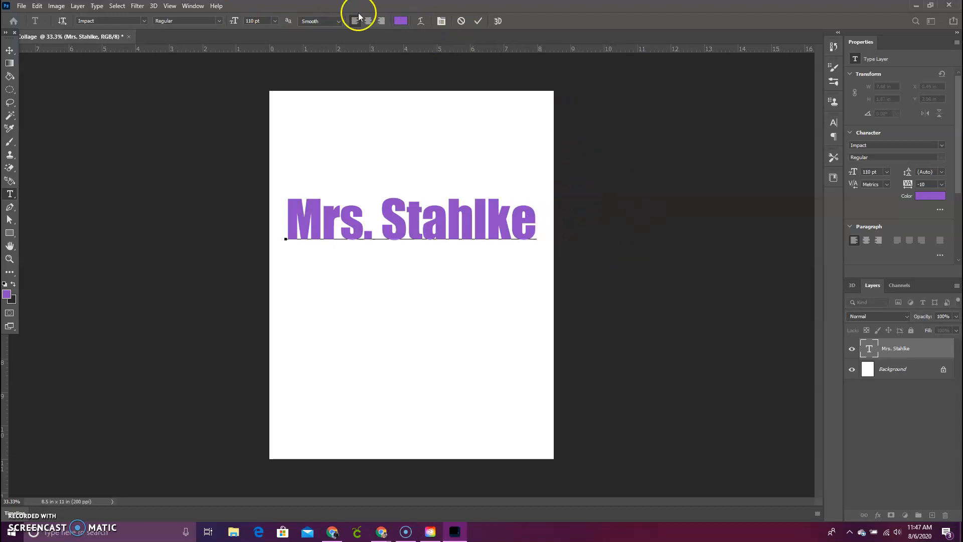
# Change the colour of the whole name text to the lighter purple #bb68ef
pyautogui.moveTo(531, 262); pyautogui.dragTo(531, 262)
pyautogui.click(490, 216)
pyautogui.click(400, 20)
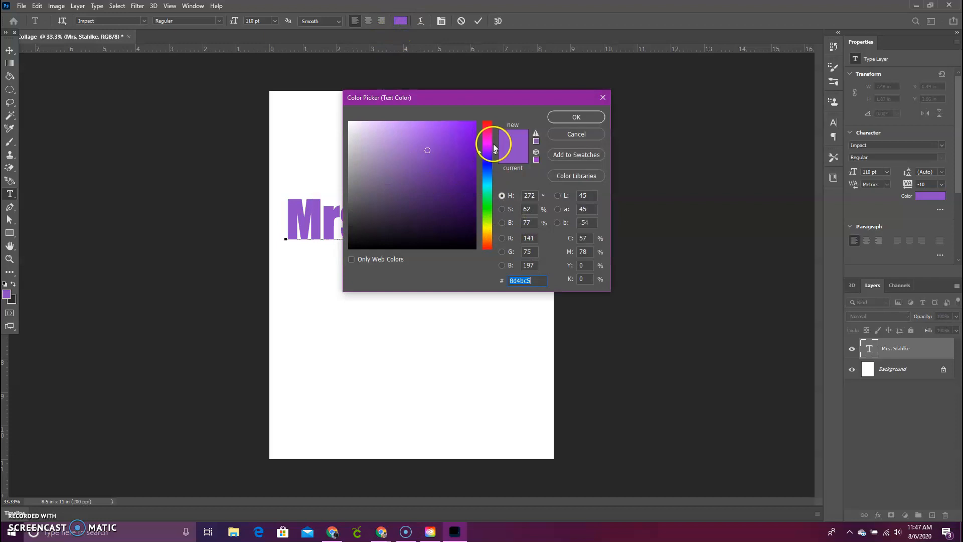
pyautogui.moveTo(494, 146)
pyautogui.mouseDown()
pyautogui.moveTo(496, 134)
pyautogui.moveTo(497, 247)
pyautogui.moveTo(516, 240)
pyautogui.moveTo(490, 133)
pyautogui.moveTo(490, 153)
pyautogui.moveTo(423, 157)
pyautogui.moveTo(431, 191)
pyautogui.mouseUp()
pyautogui.moveTo(420, 146)
pyautogui.mouseDown()
pyautogui.moveTo(420, 129)
pyautogui.moveTo(430, 134)
pyautogui.moveTo(376, 129)
pyautogui.moveTo(421, 135)
pyautogui.moveTo(442, 179)
pyautogui.moveTo(424, 132)
pyautogui.moveTo(413, 132)
pyautogui.moveTo(420, 129)
pyautogui.mouseUp()
pyautogui.click(412, 149)
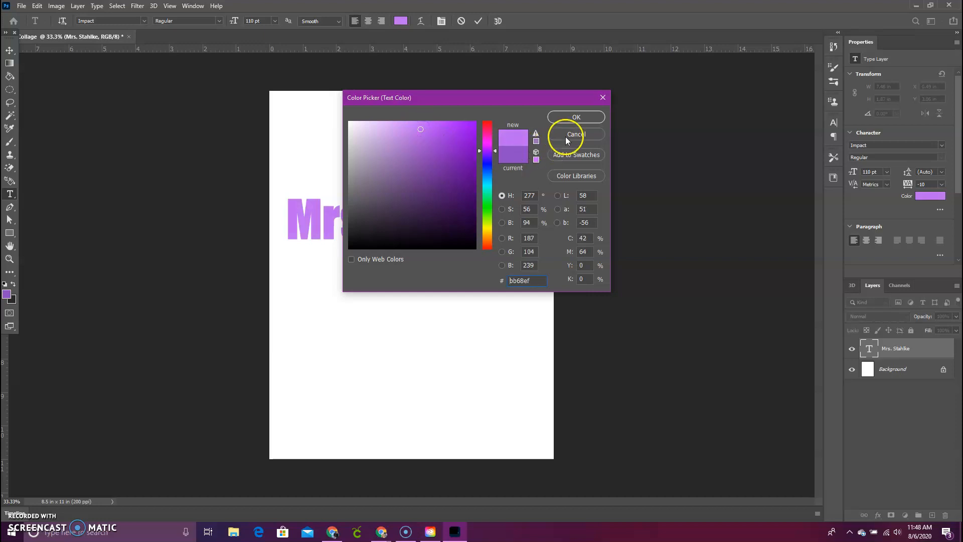
pyautogui.click(561, 116)
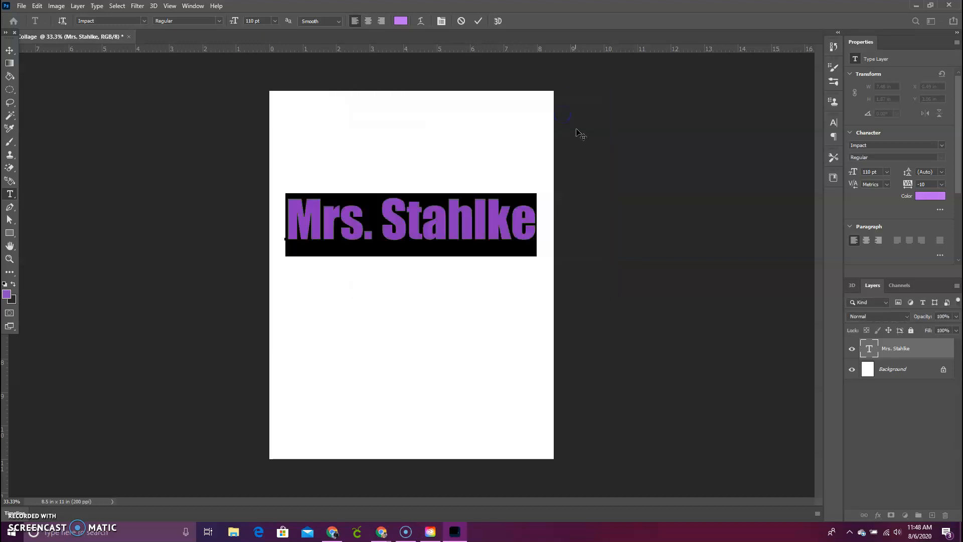
# Try warping the name text with the horizontal Arc Lower style at +50% bend
pyautogui.click(422, 22)
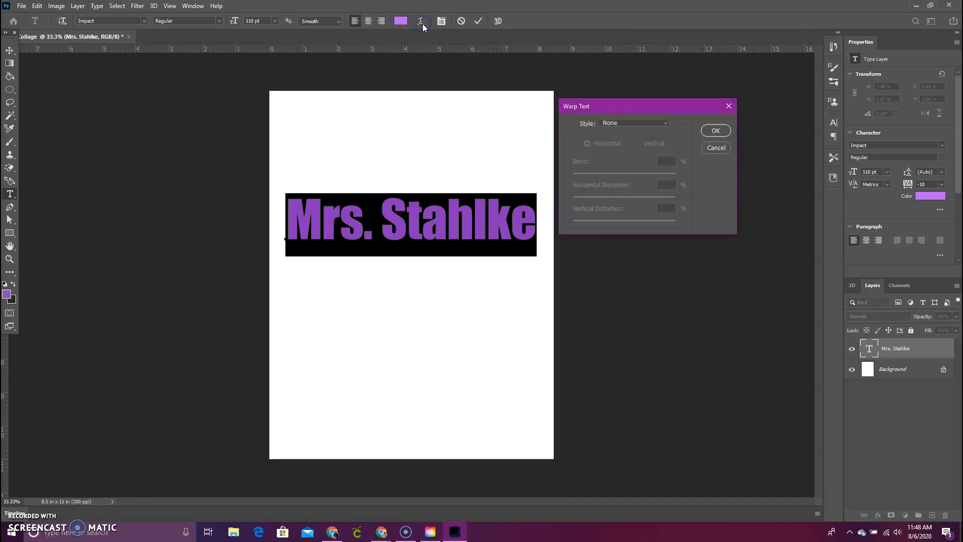
pyautogui.click(730, 107)
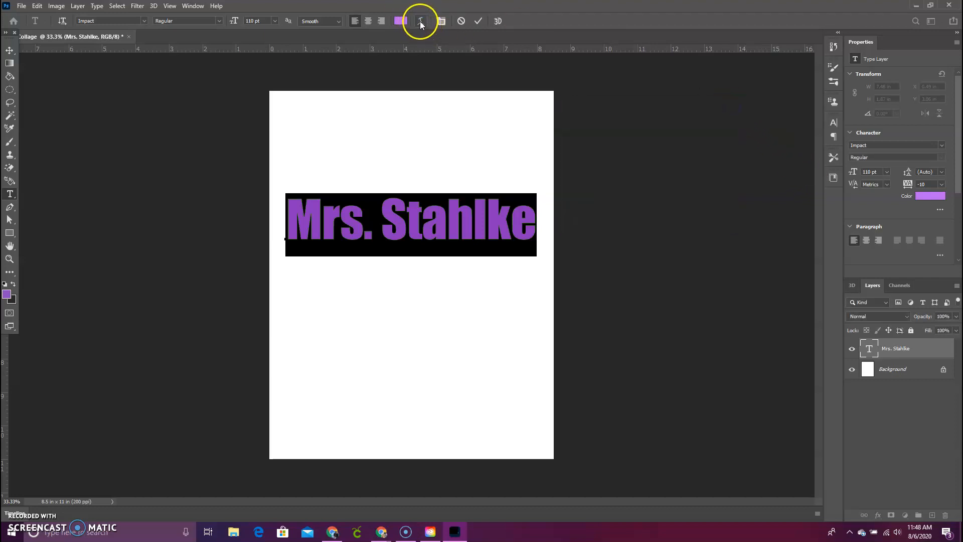
pyautogui.click(420, 22)
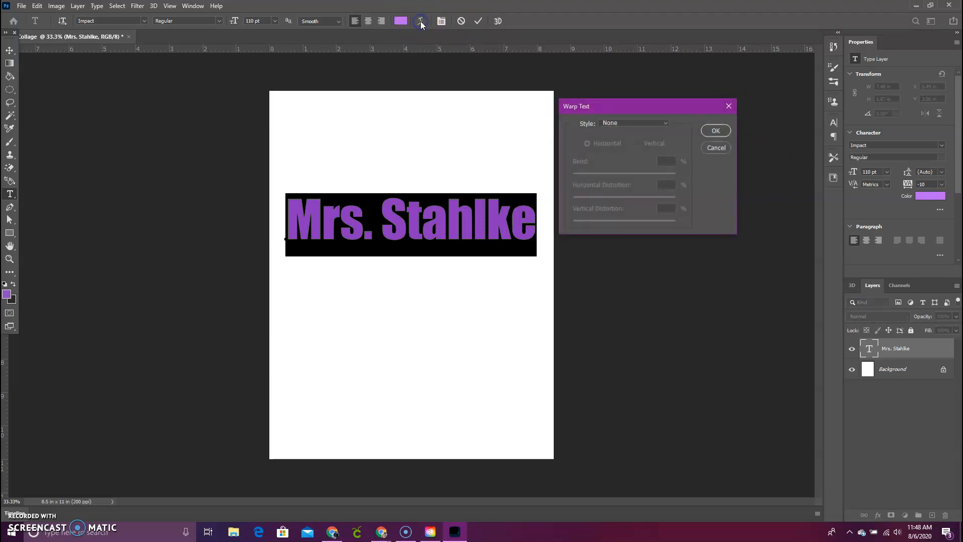
pyautogui.click(632, 124)
pyautogui.click(633, 143)
pyautogui.click(628, 123)
pyautogui.click(642, 157)
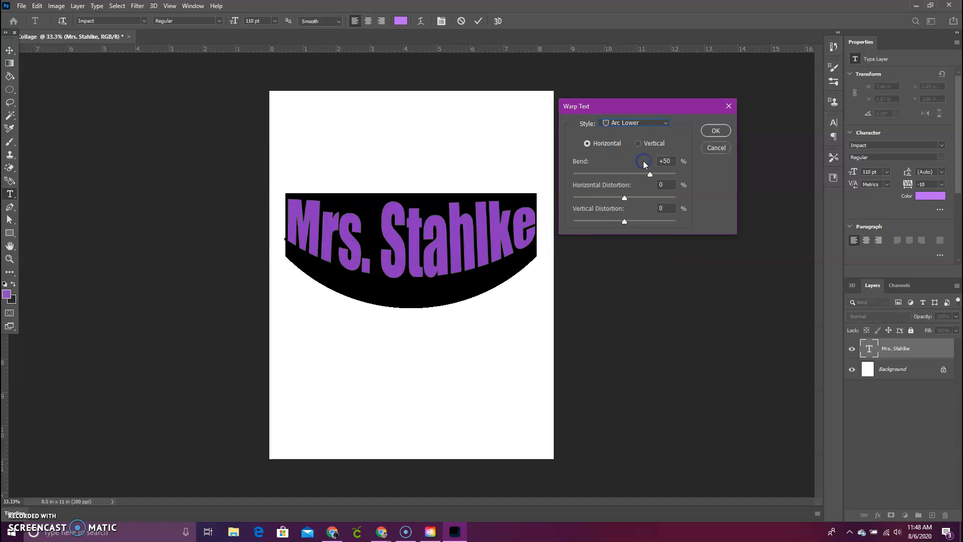
# Try the Arch, Shell Upper and Flag warp styles on the name text
pyautogui.click(622, 122)
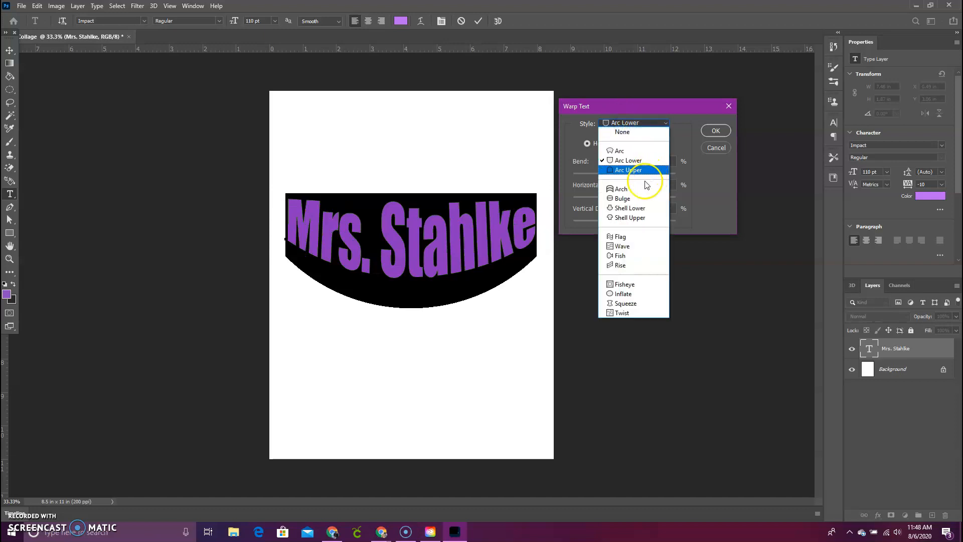
pyautogui.click(632, 190)
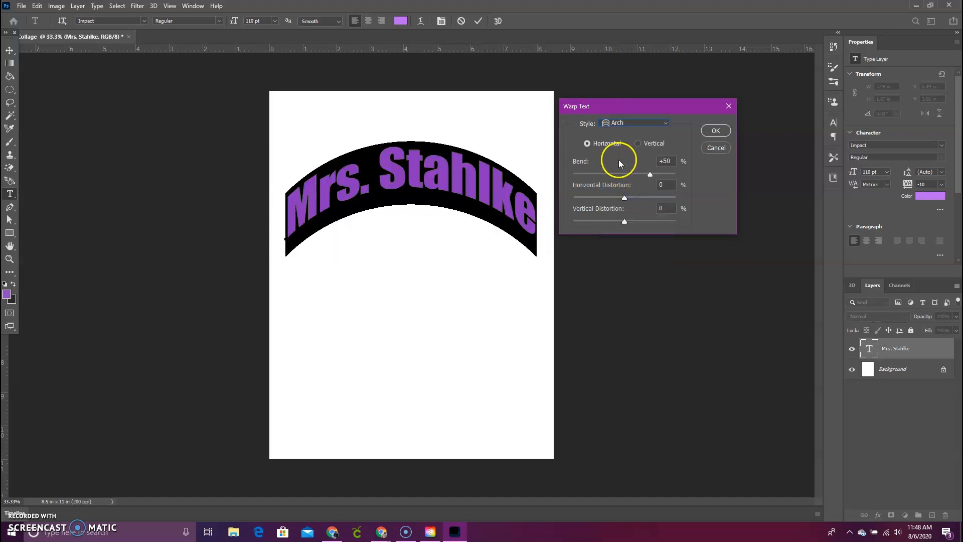
pyautogui.click(622, 125)
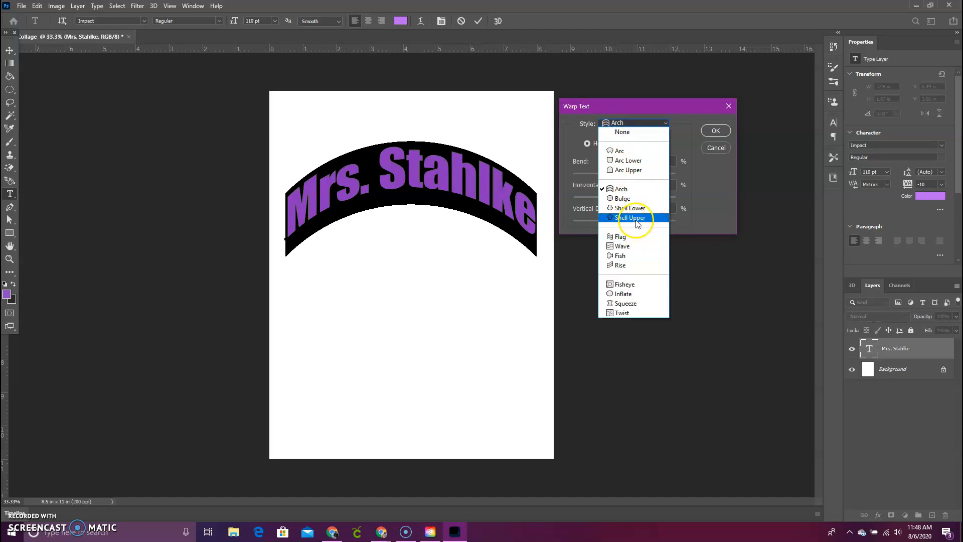
pyautogui.click(637, 218)
pyautogui.click(615, 124)
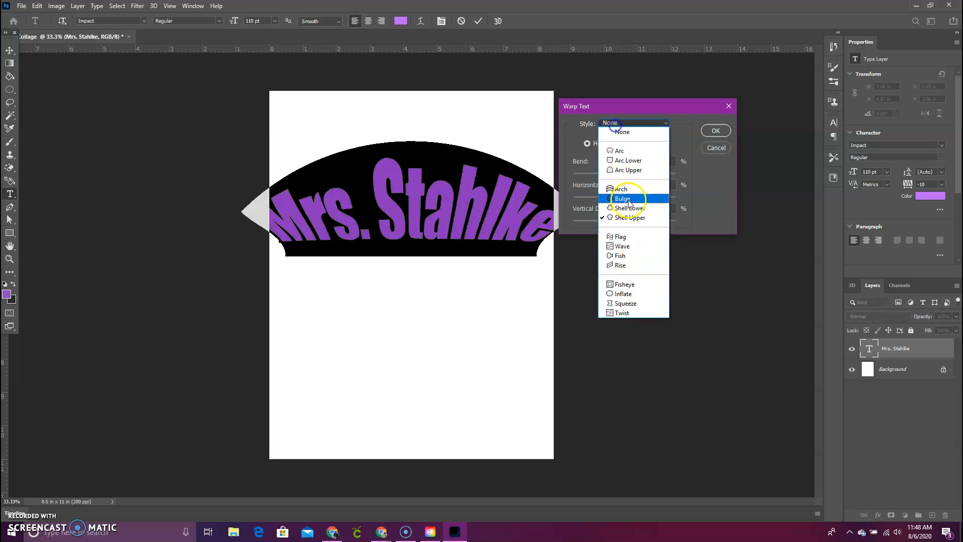
pyautogui.click(645, 243)
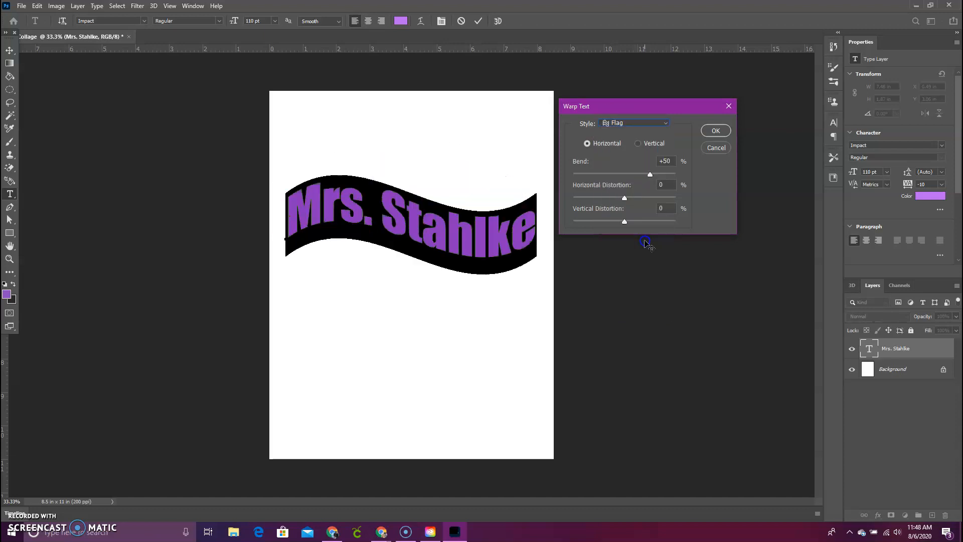
# Try the Fish, Rise and Fisheye warp styles on the name text
pyautogui.click(620, 126)
pyautogui.click(643, 256)
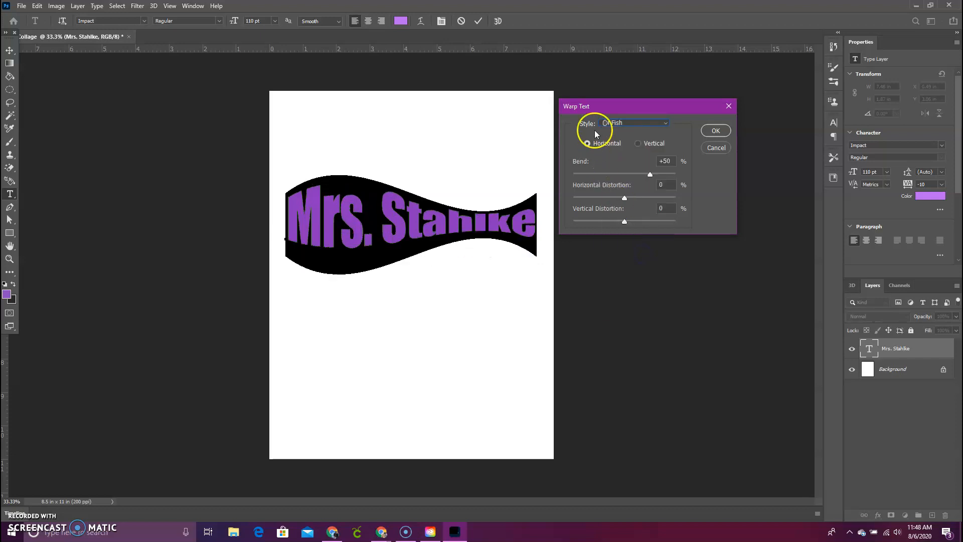
pyautogui.click(628, 124)
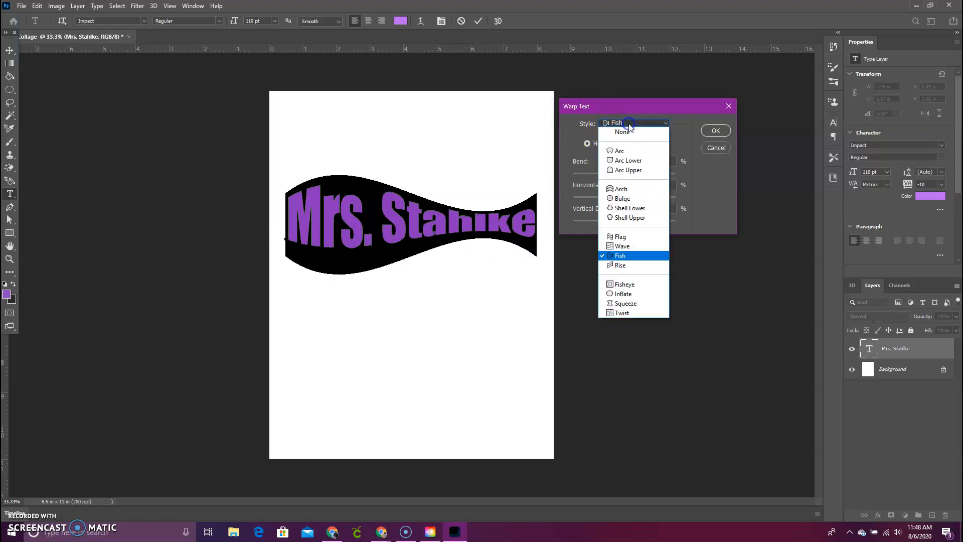
pyautogui.click(661, 270)
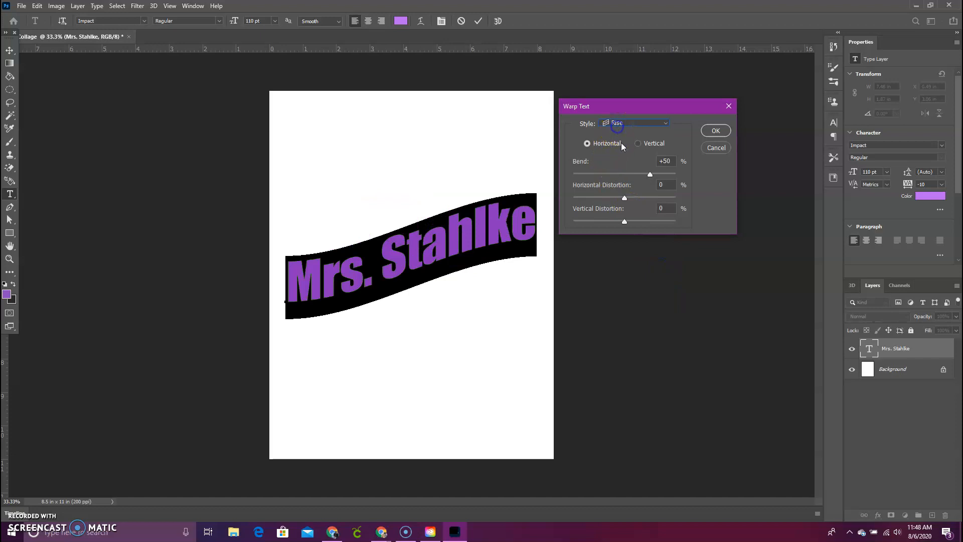
pyautogui.click(628, 125)
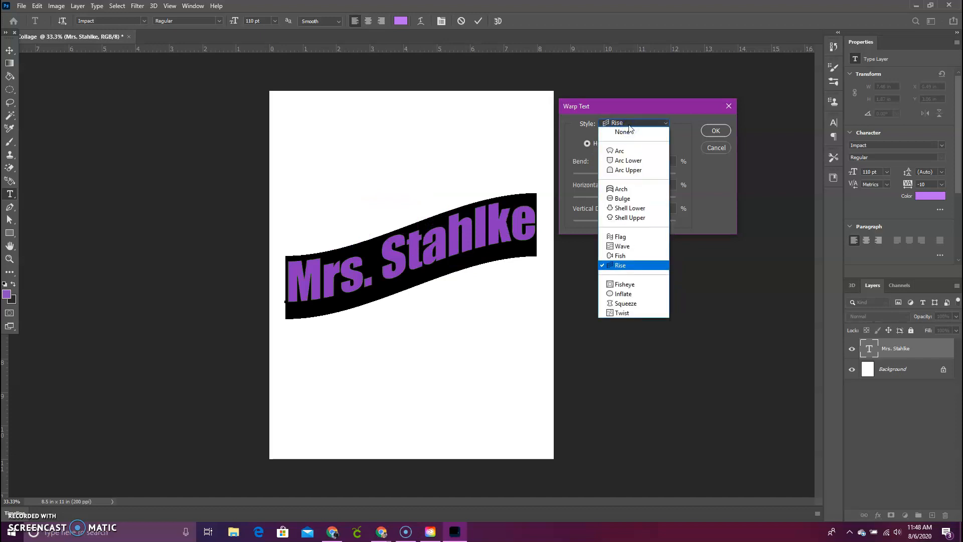
pyautogui.click(653, 284)
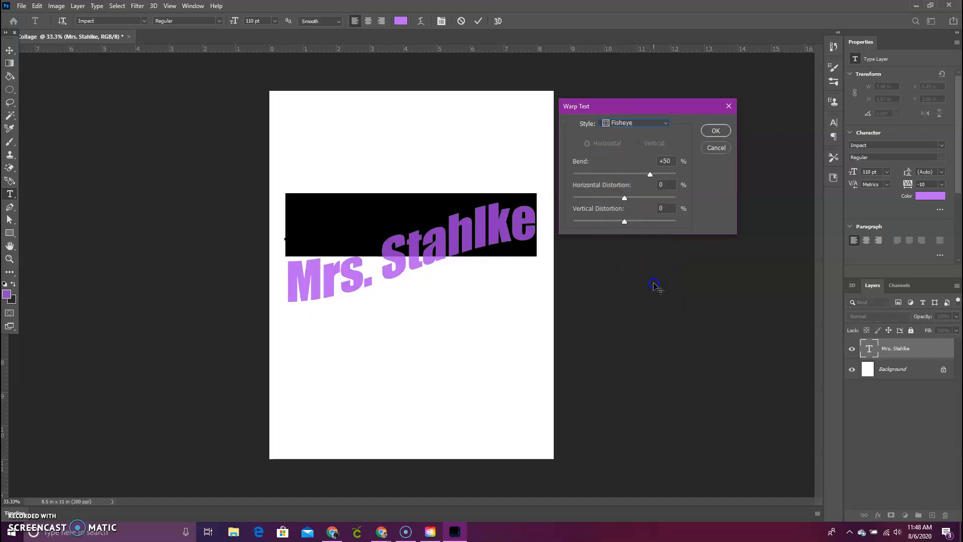
# Try the Inflate and Arc warp styles on the name text
pyautogui.click(621, 125)
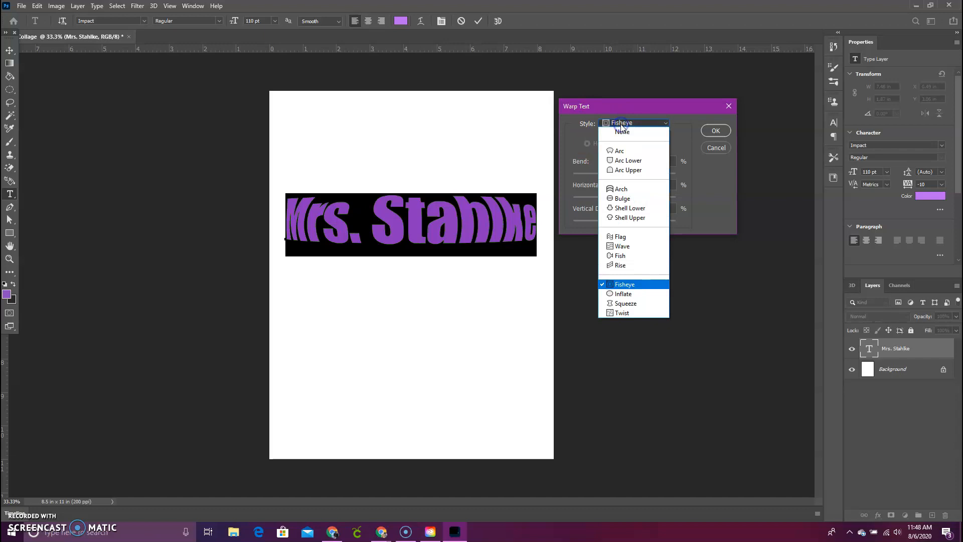
pyautogui.click(644, 294)
pyautogui.click(619, 125)
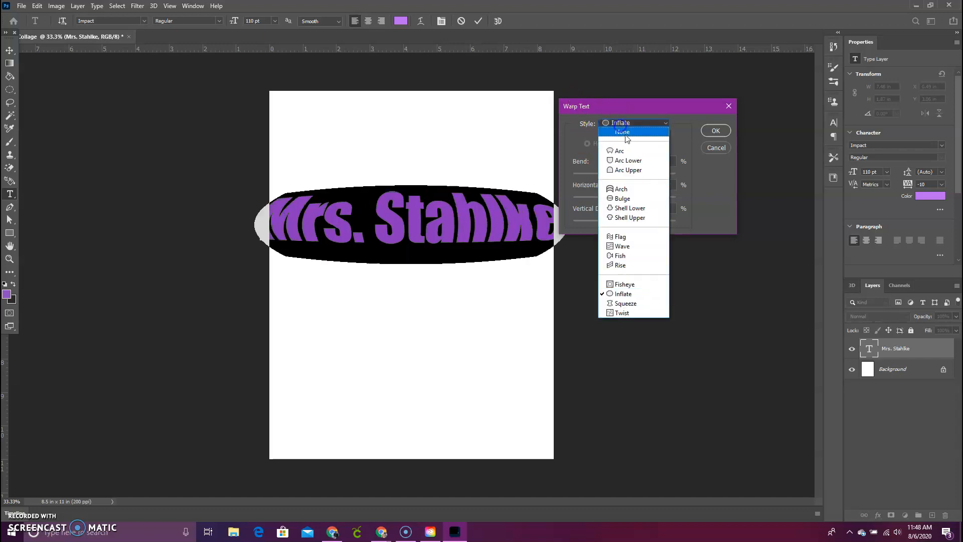
pyautogui.click(650, 195)
pyautogui.click(615, 123)
pyautogui.click(632, 156)
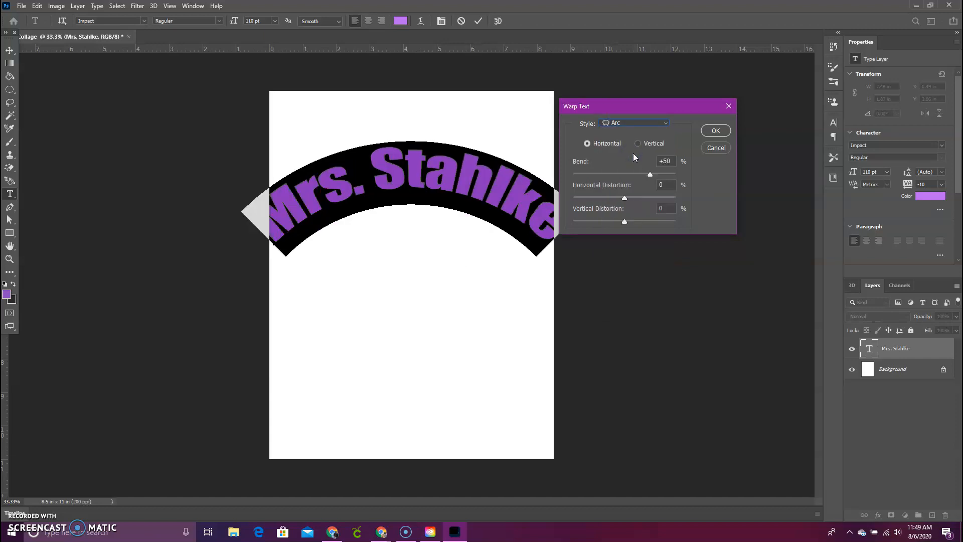
# Warp the name text with the horizontal Arch style at +15% bend and commit the text edit
pyautogui.click(643, 122)
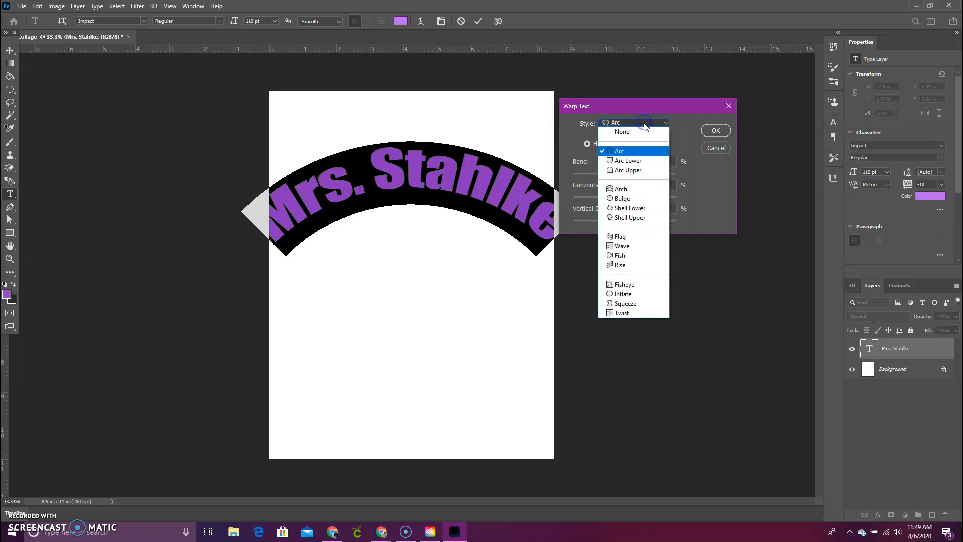
pyautogui.click(655, 189)
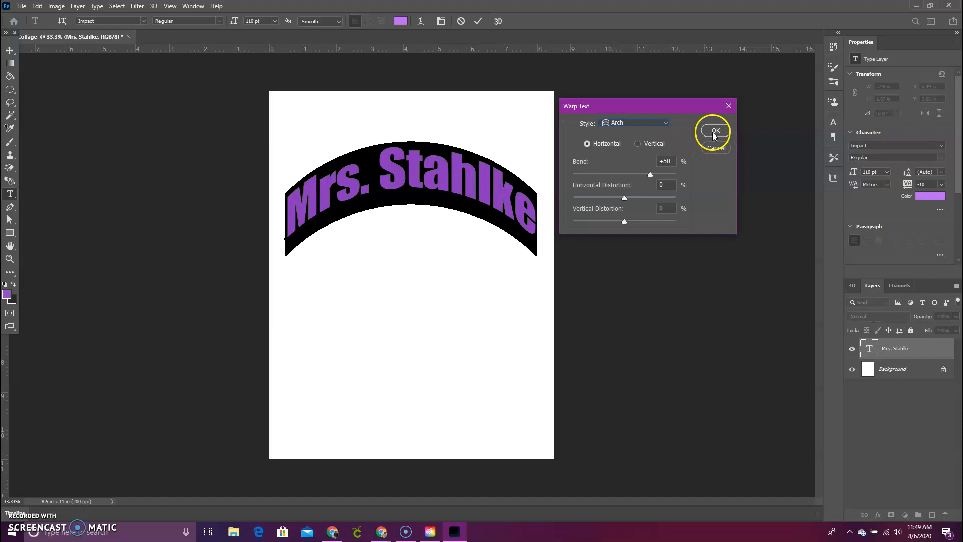
pyautogui.moveTo(652, 179); pyautogui.dragTo(632, 179)
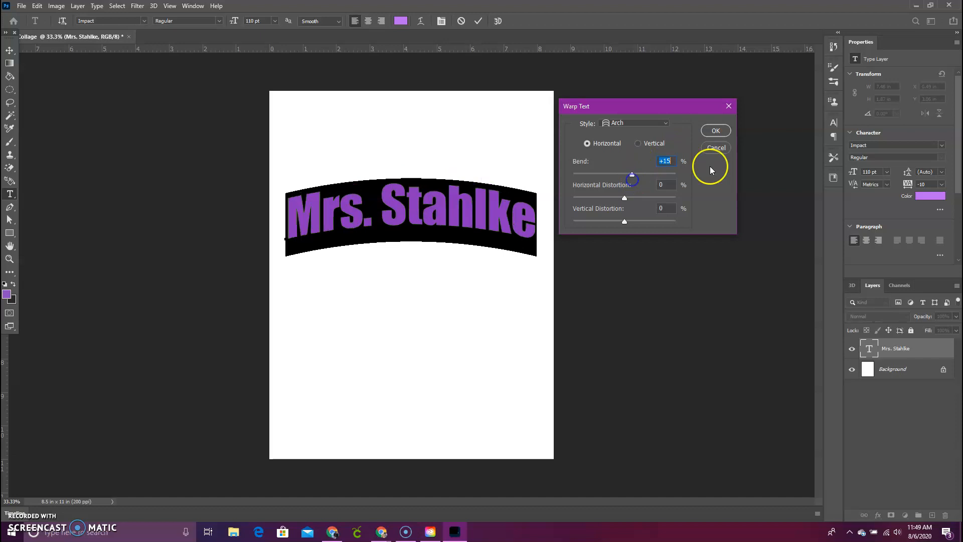
pyautogui.click(718, 131)
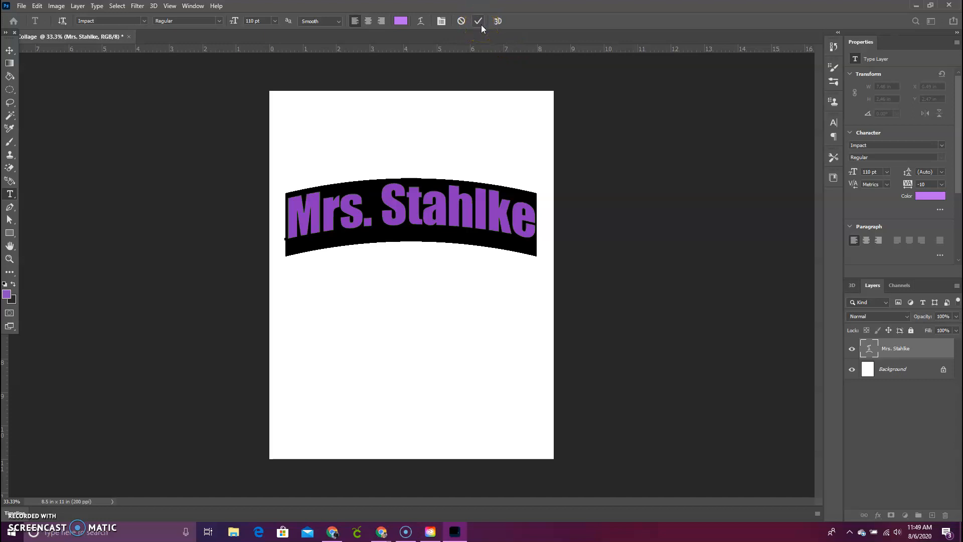
pyautogui.click(479, 22)
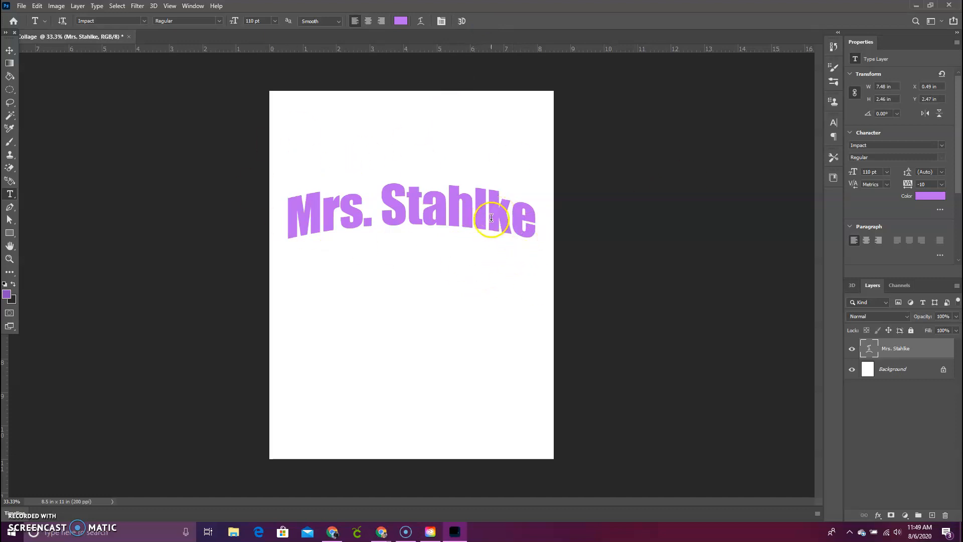
# Open the name text layer's Layer Style settings and try the Bevel & Emboss effect
pyautogui.doubleClick(892, 348)
pyautogui.click(924, 346)
pyautogui.doubleClick(924, 346)
pyautogui.moveTo(718, 108)
pyautogui.mouseDown()
pyautogui.moveTo(706, 119)
pyautogui.moveTo(740, 135)
pyautogui.moveTo(734, 113)
pyautogui.mouseUp()
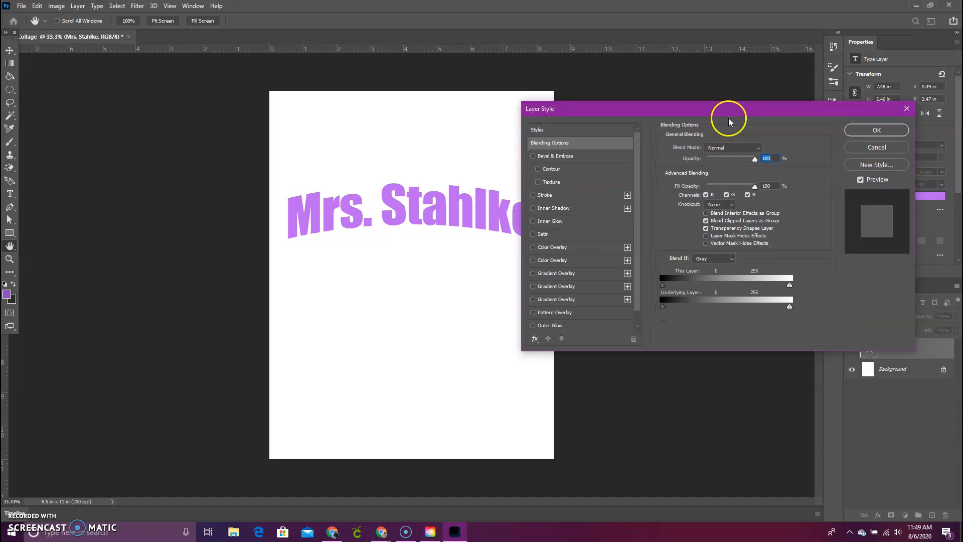
pyautogui.click(534, 157)
pyautogui.click(534, 157)
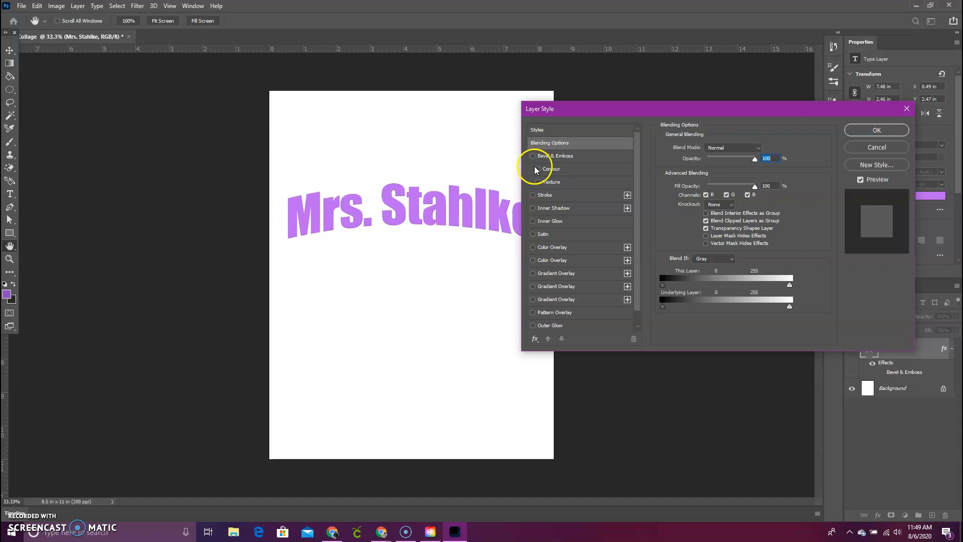
# Add a Stroke effect to the name text and set its size to 9 px
pyautogui.click(533, 196)
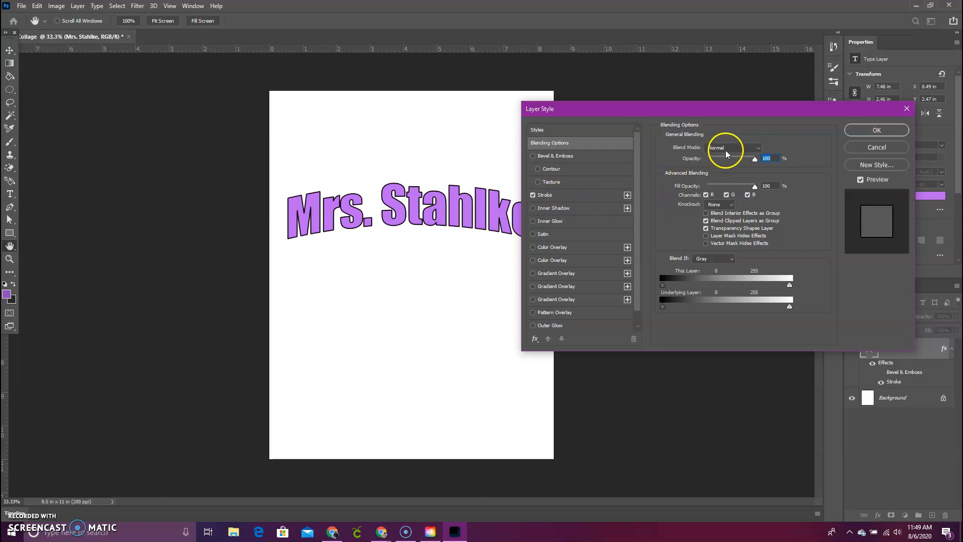
pyautogui.moveTo(755, 159)
pyautogui.mouseDown()
pyautogui.moveTo(732, 161)
pyautogui.moveTo(761, 163)
pyautogui.mouseUp()
pyautogui.click(543, 198)
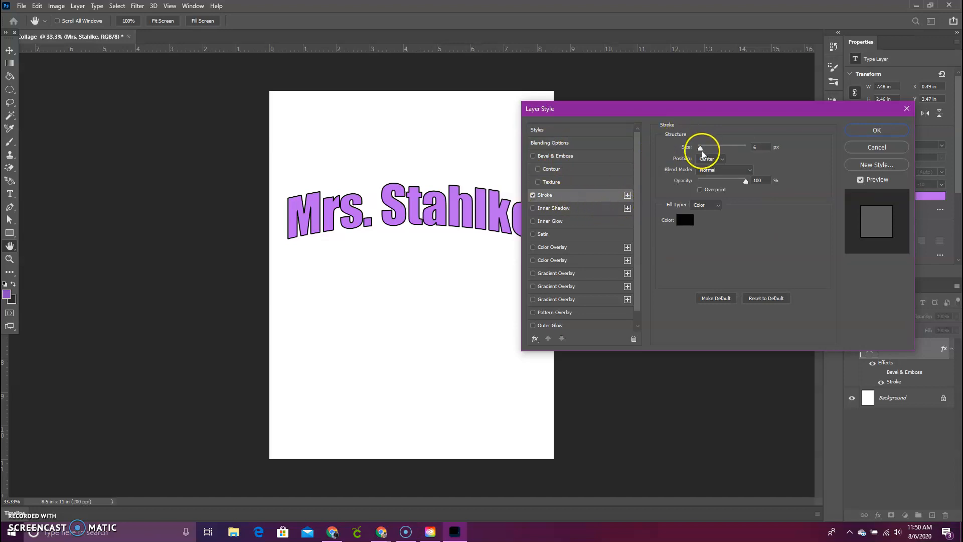
pyautogui.moveTo(700, 150); pyautogui.dragTo(703, 151)
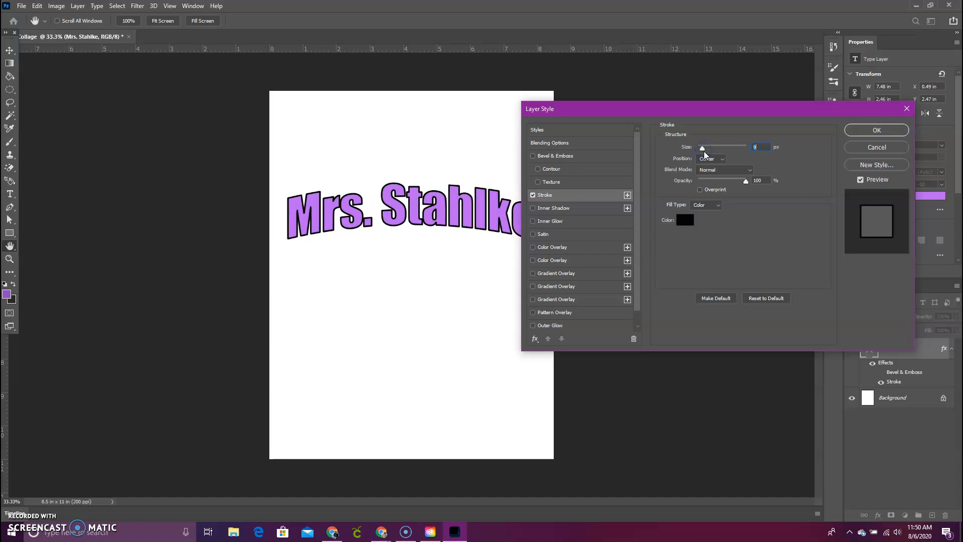
# Compare the Inside, Outside and Center positions for the name text's stroke and set it to Inside
pyautogui.click(721, 161)
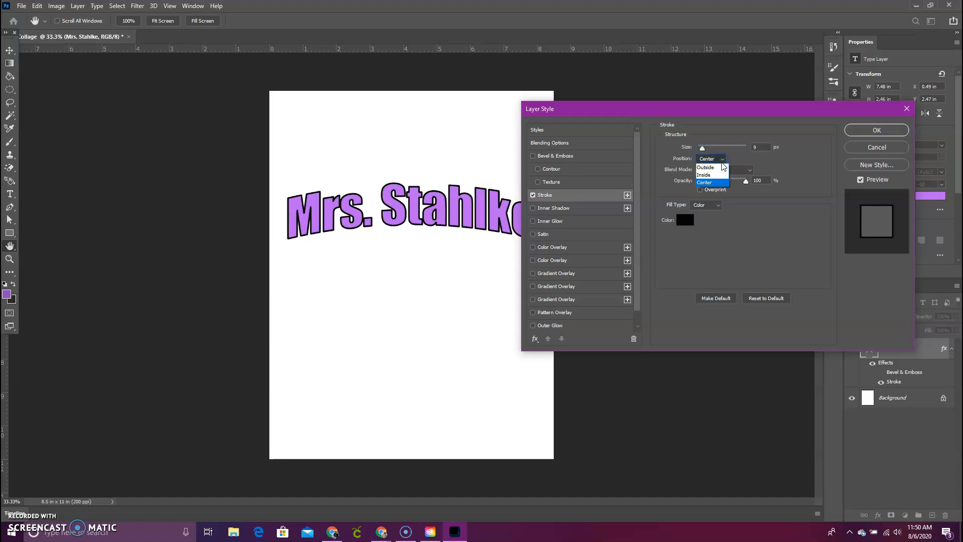
pyautogui.click(717, 175)
pyautogui.click(721, 160)
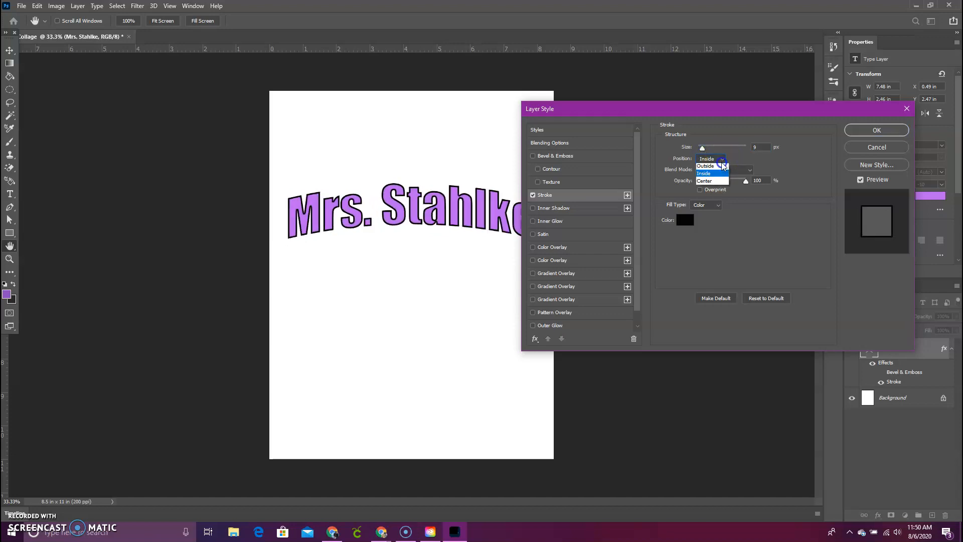
pyautogui.click(721, 168)
pyautogui.click(722, 160)
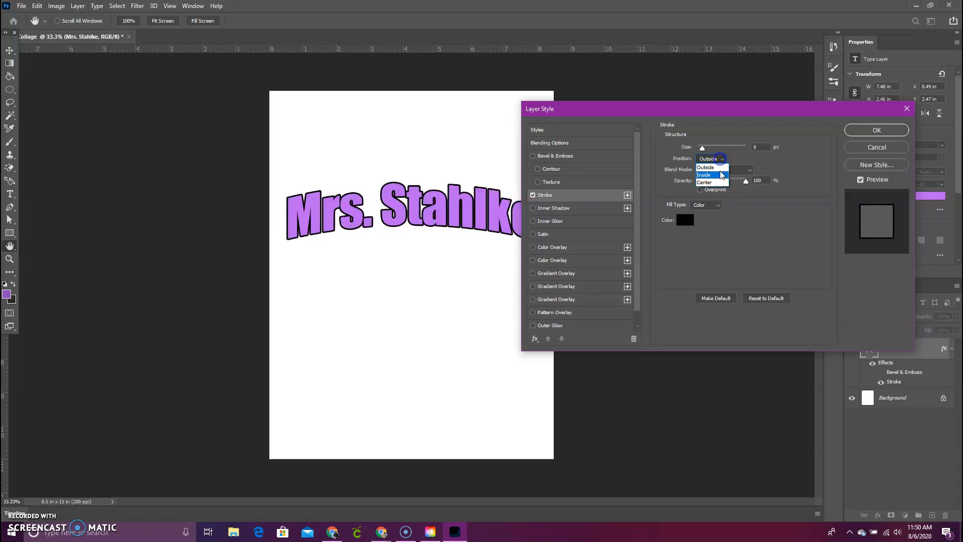
pyautogui.click(724, 182)
pyautogui.click(720, 160)
pyautogui.click(720, 172)
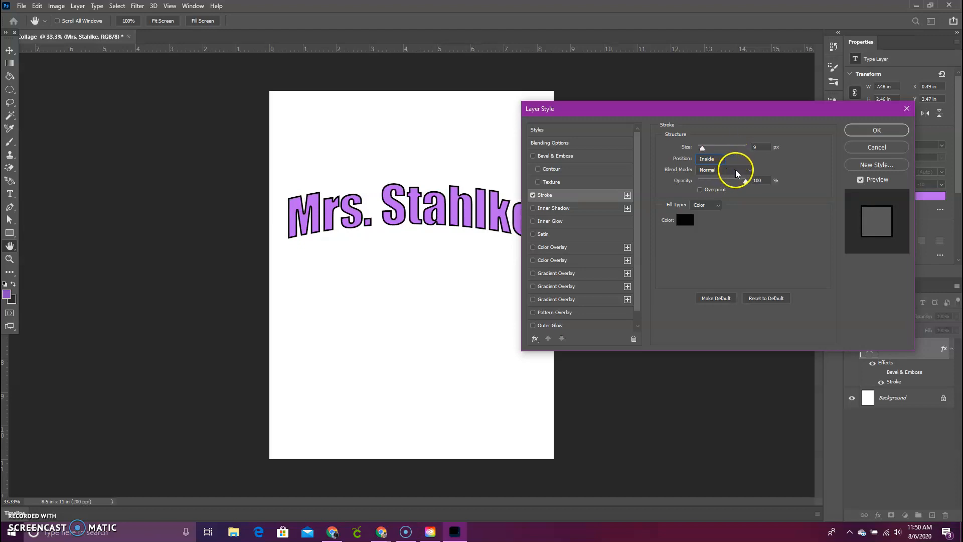
# Keep the stroke's Normal blend mode and set its opacity to 96%
pyautogui.click(735, 170)
pyautogui.click(736, 170)
pyautogui.moveTo(746, 183)
pyautogui.mouseDown()
pyautogui.moveTo(715, 183)
pyautogui.moveTo(737, 183)
pyautogui.moveTo(726, 187)
pyautogui.moveTo(746, 189)
pyautogui.moveTo(725, 198)
pyautogui.moveTo(745, 200)
pyautogui.mouseUp()
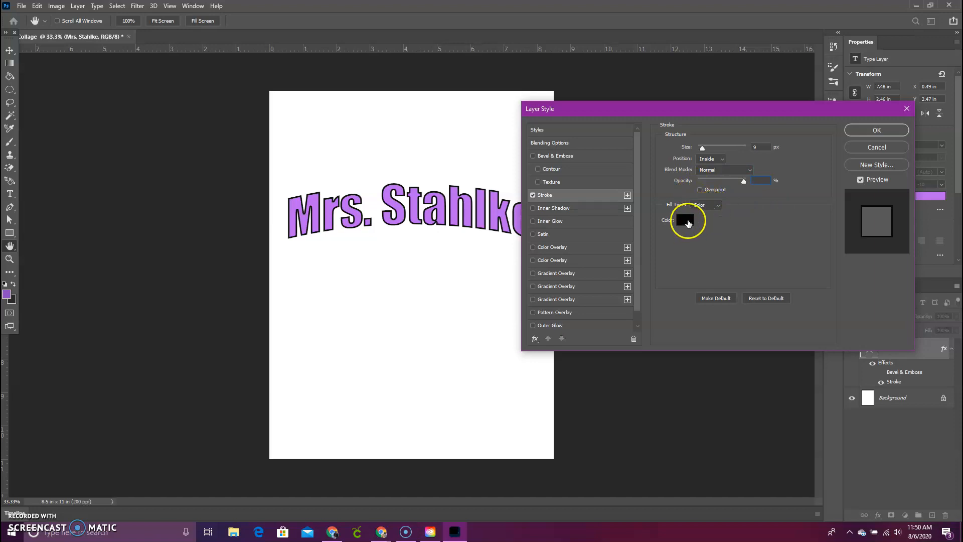
# Sample a green for the stroke colour and settle on a near-black shade
pyautogui.click(685, 220)
pyautogui.click(410, 186)
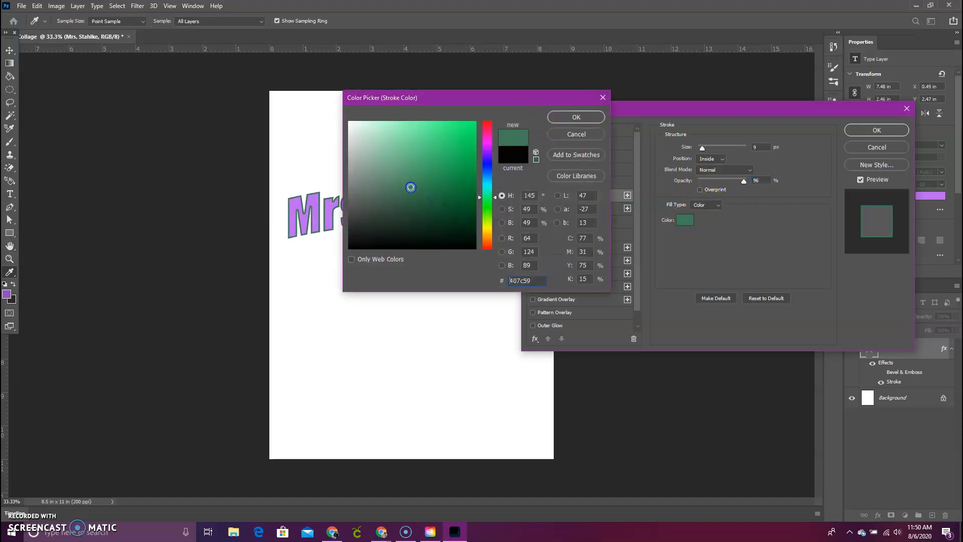
pyautogui.moveTo(497, 201)
pyautogui.mouseDown()
pyautogui.moveTo(497, 237)
pyautogui.moveTo(491, 212)
pyautogui.mouseUp()
pyautogui.moveTo(435, 140)
pyautogui.mouseDown()
pyautogui.moveTo(454, 134)
pyautogui.moveTo(445, 194)
pyautogui.moveTo(472, 246)
pyautogui.mouseUp()
pyautogui.click(575, 117)
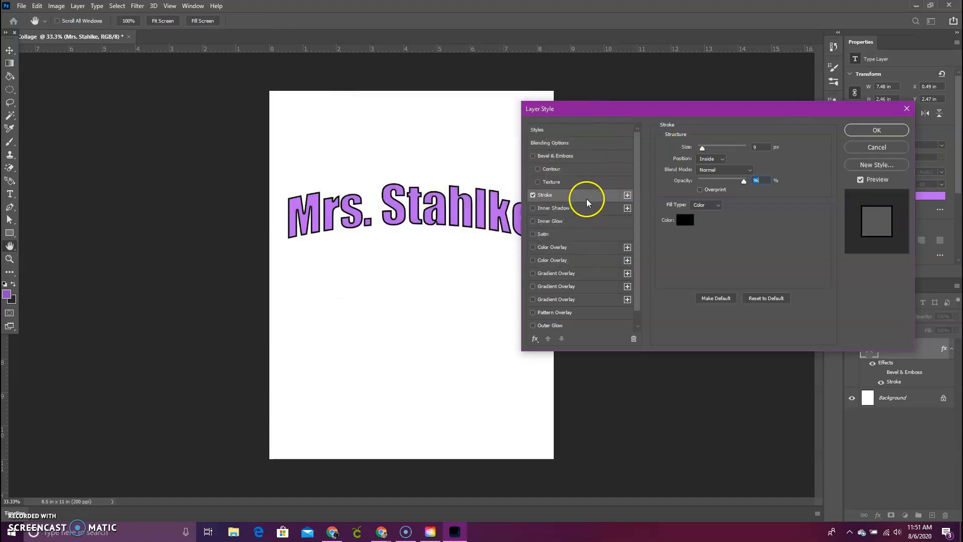
# Add a Gradient Overlay to the name text using the purple-to-dark gradient from the Basics group
pyautogui.scroll(-1, 574, 210)
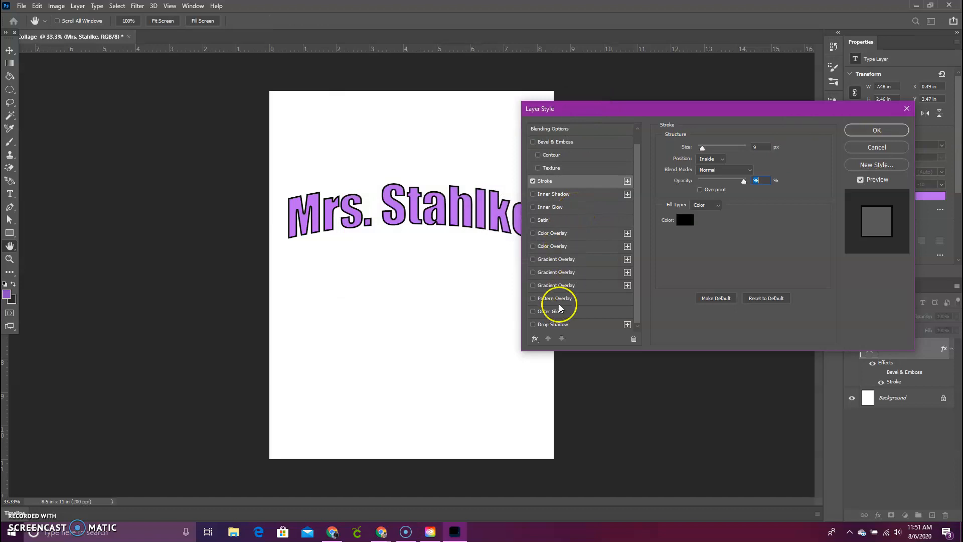
pyautogui.click(545, 260)
pyautogui.click(554, 261)
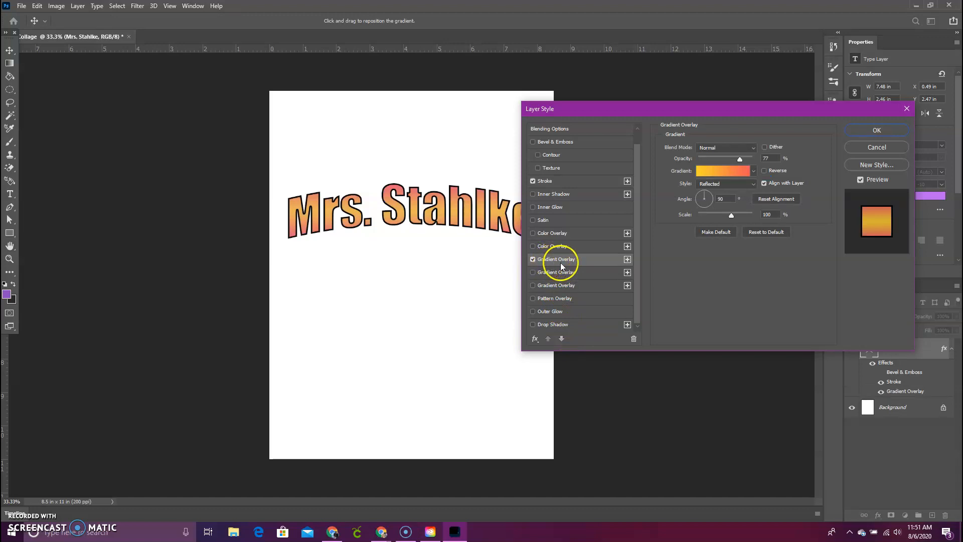
pyautogui.click(753, 171)
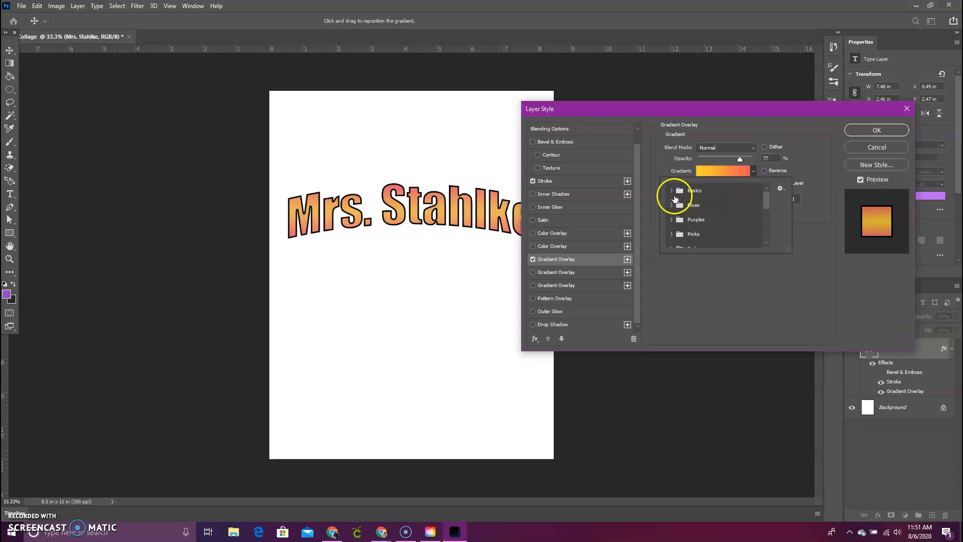
pyautogui.click(764, 167)
pyautogui.click(754, 171)
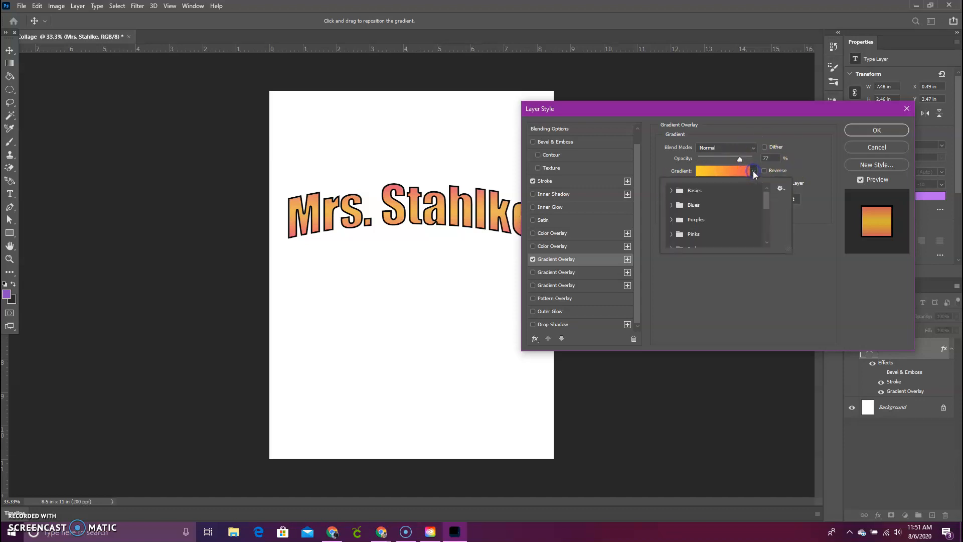
pyautogui.click(672, 191)
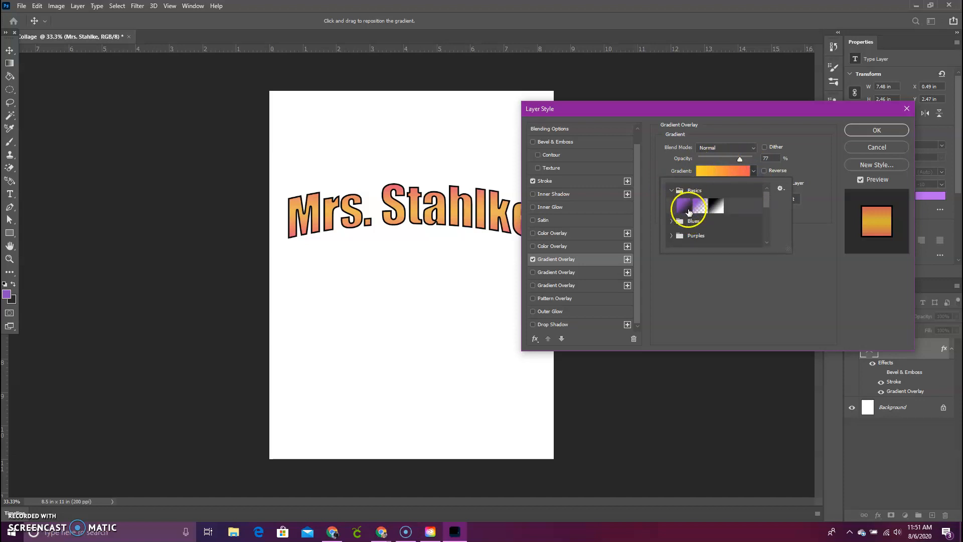
pyautogui.click(688, 212)
# Try several gradients from the Blues group as the name text's overlay
pyautogui.click(666, 223)
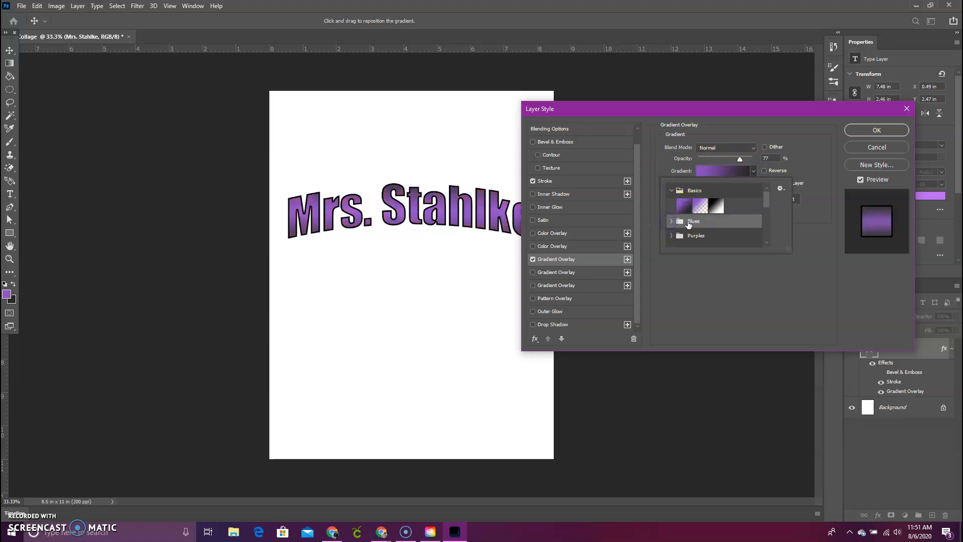
pyautogui.scroll(-1, 689, 225)
pyautogui.click(672, 214)
pyautogui.click(671, 216)
pyautogui.scroll(-1, 724, 216)
pyautogui.click(724, 216)
pyautogui.scroll(-2, 720, 220)
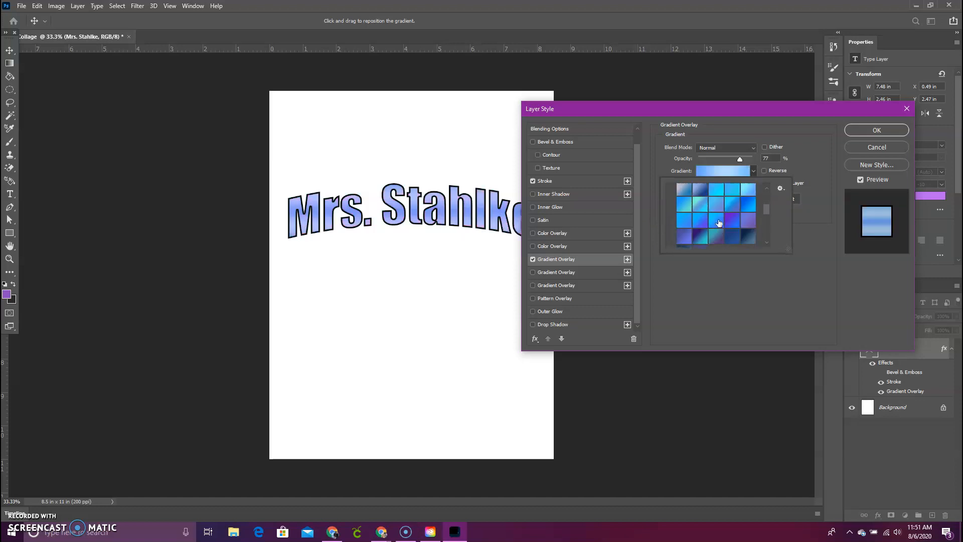
pyautogui.click(719, 222)
pyautogui.scroll(-3, 706, 207)
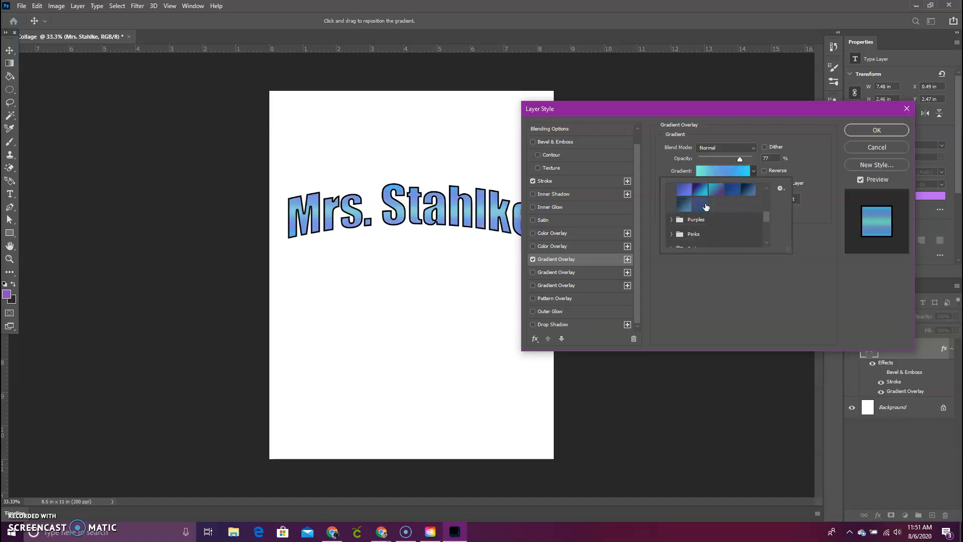
pyautogui.click(689, 207)
pyautogui.scroll(-1, 690, 215)
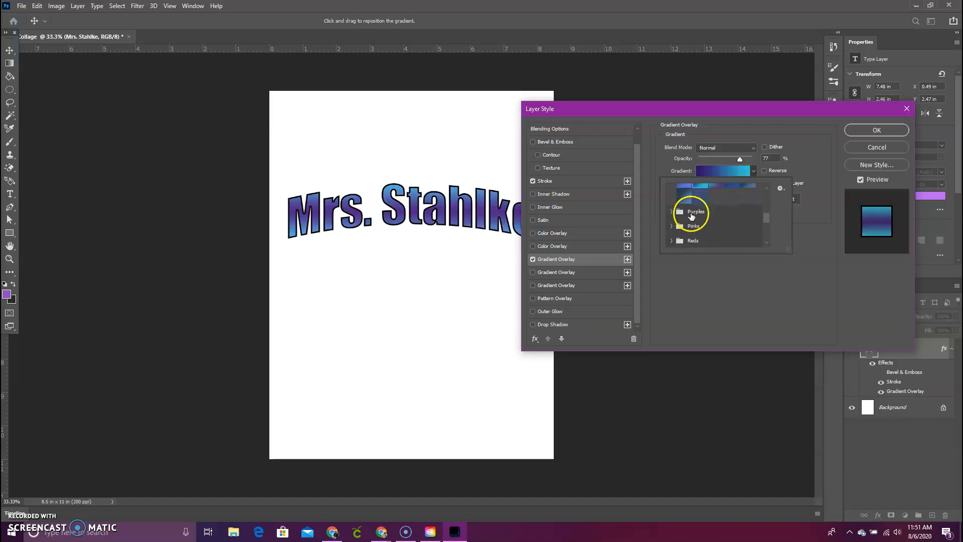
# Try pink-blue, orange-navy and magenta-violet gradients from the Purples group on the name text
pyautogui.click(671, 212)
pyautogui.click(702, 223)
pyautogui.scroll(-1, 721, 221)
pyautogui.click(722, 221)
pyautogui.scroll(-5, 679, 204)
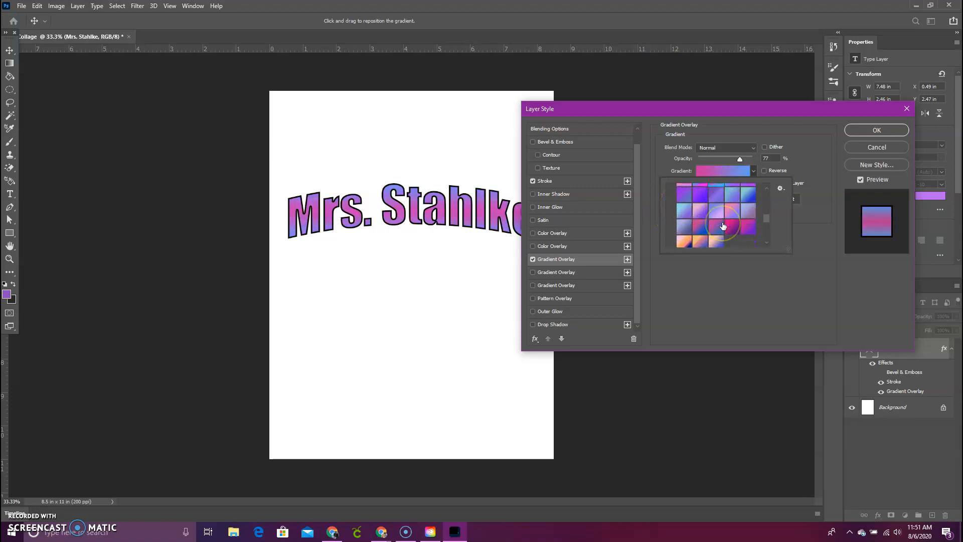
pyautogui.click(683, 234)
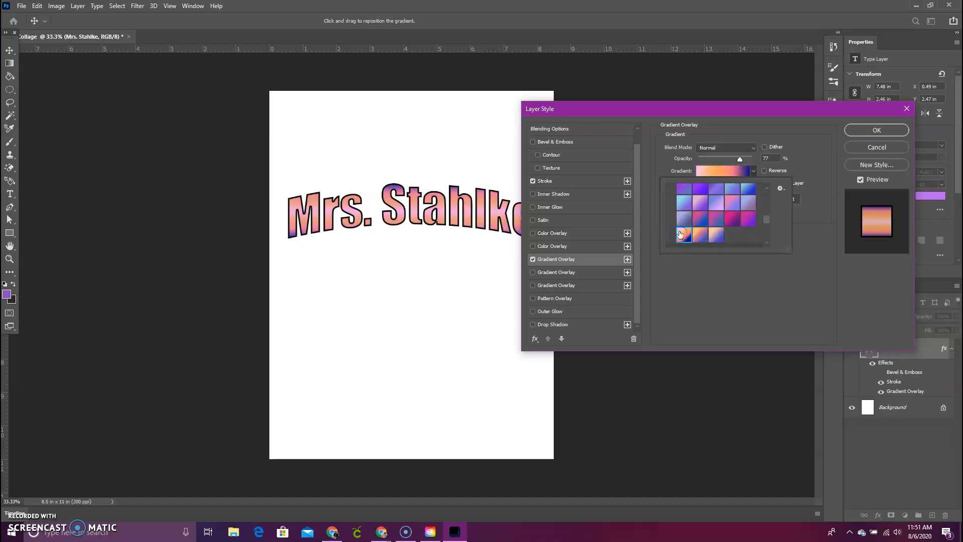
pyautogui.click(749, 219)
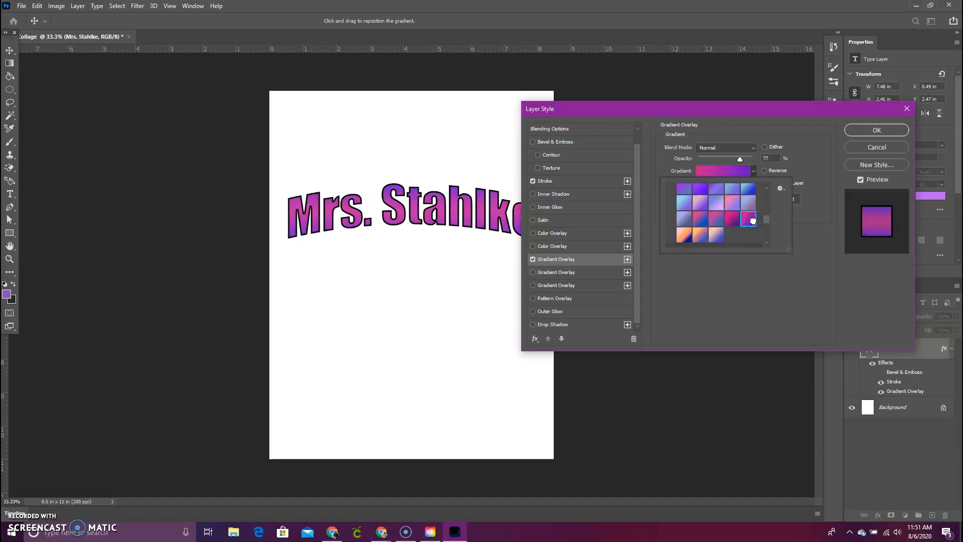
pyautogui.scroll(-4, 685, 199)
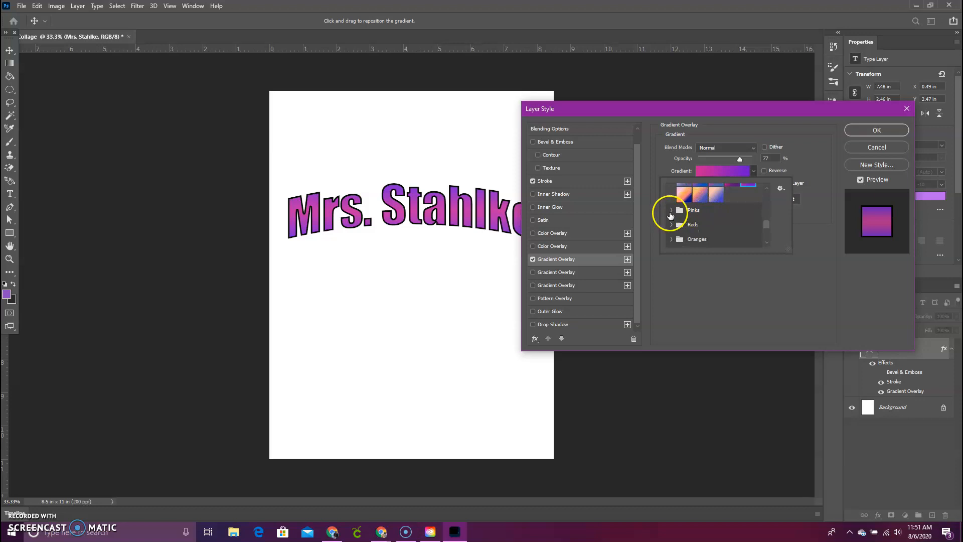
# Try several gradients from the Pinks group as the name text's overlay, including salmon, purple-pink and light-blue-to-pink
pyautogui.click(671, 215)
pyautogui.click(717, 227)
pyautogui.scroll(-1, 719, 231)
pyautogui.click(743, 229)
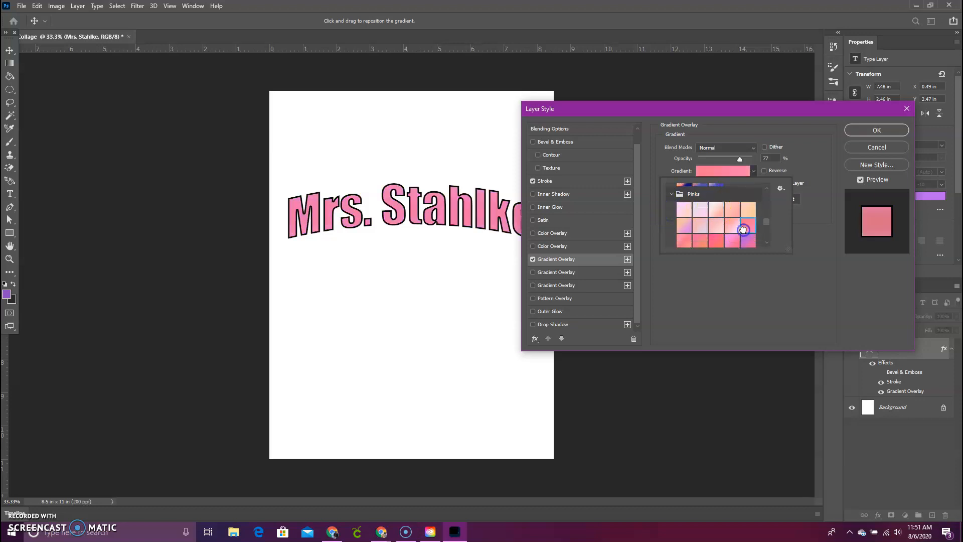
pyautogui.scroll(-1, 744, 230)
pyautogui.click(733, 225)
pyautogui.click(701, 241)
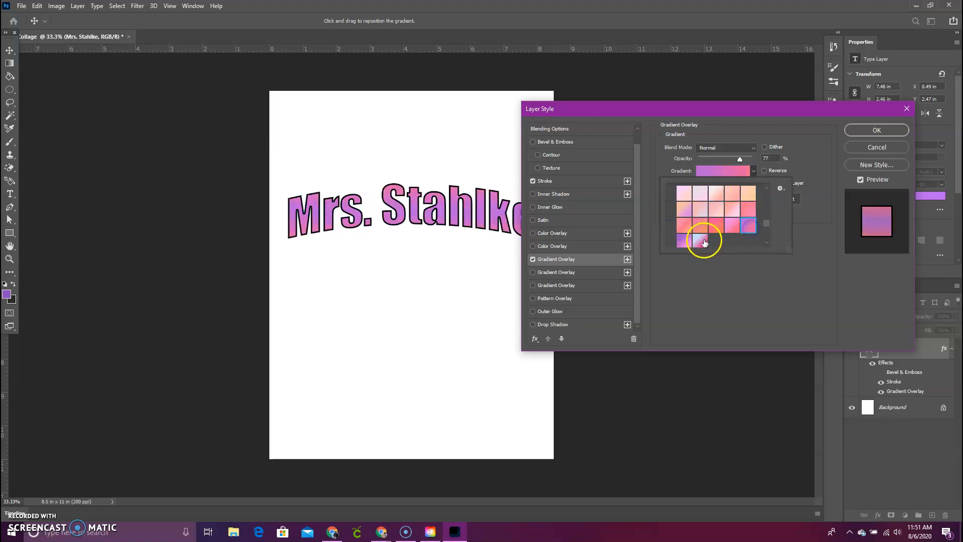
pyautogui.scroll(-1, 705, 212)
pyautogui.scroll(-2, 704, 212)
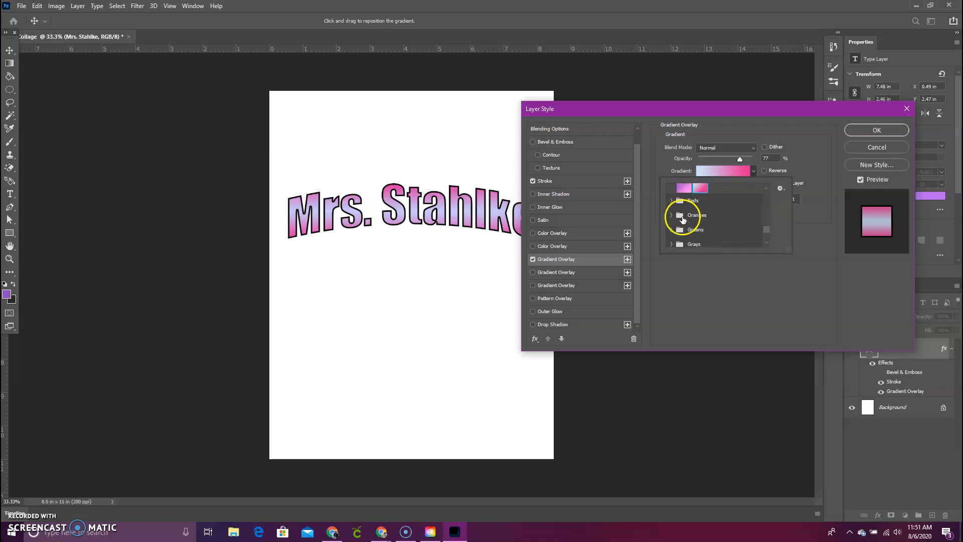
# Try gradients from the Oranges group on the name text, including peach-to-red and pale-yellow-to-magenta
pyautogui.click(673, 216)
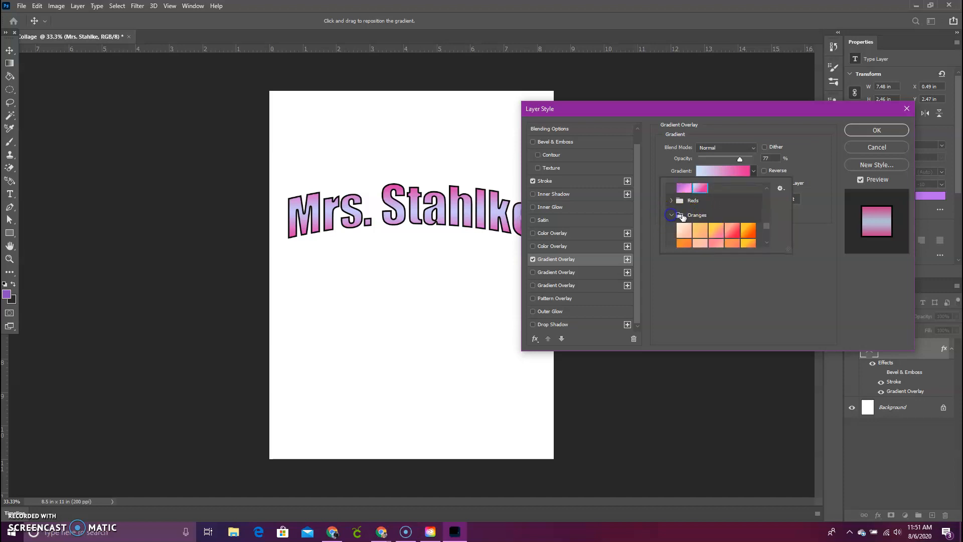
pyautogui.click(751, 232)
pyautogui.scroll(-1, 751, 232)
pyautogui.click(734, 224)
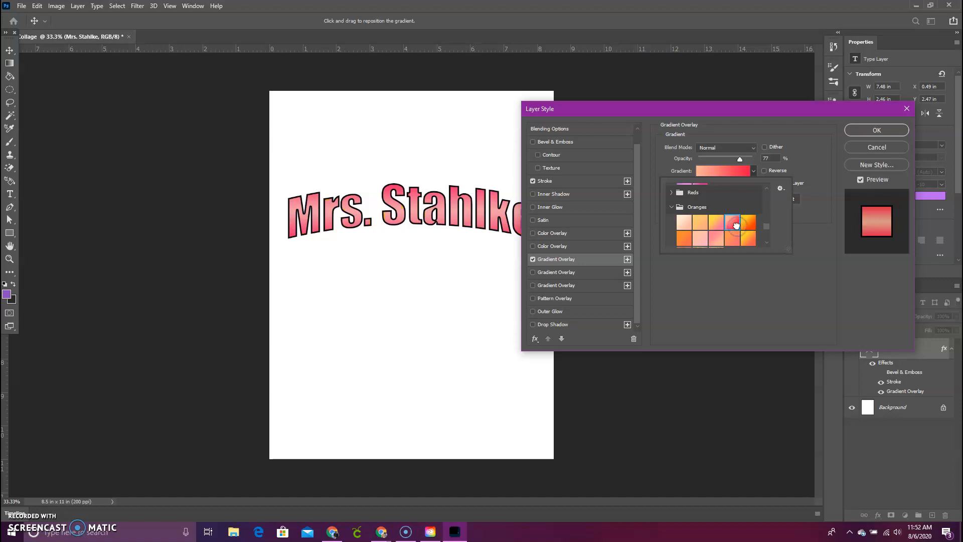
pyautogui.scroll(-2, 736, 225)
pyautogui.click(699, 221)
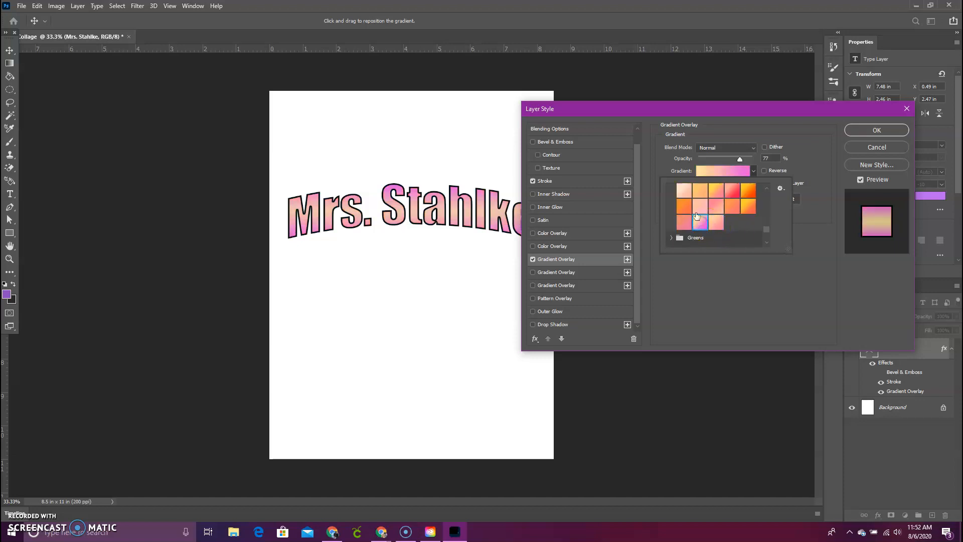
# Try pale gradients from the Cloud group as the name text's overlay
pyautogui.scroll(-3, 699, 204)
pyautogui.scroll(-1, 673, 199)
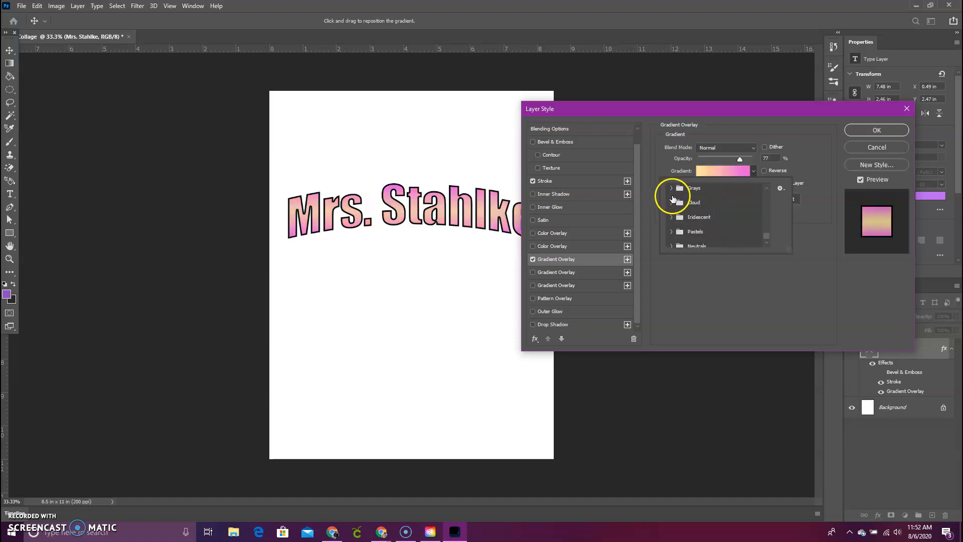
pyautogui.click(673, 201)
pyautogui.click(685, 219)
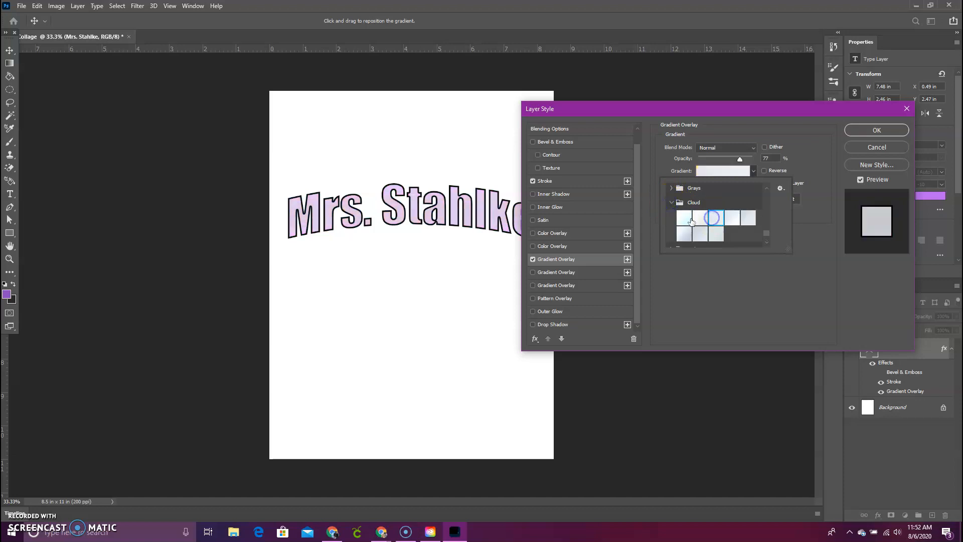
# Go back to the Oranges group and compare its yellow-orange, peach-red and yellow-magenta gradients on the name text
pyautogui.click(763, 219)
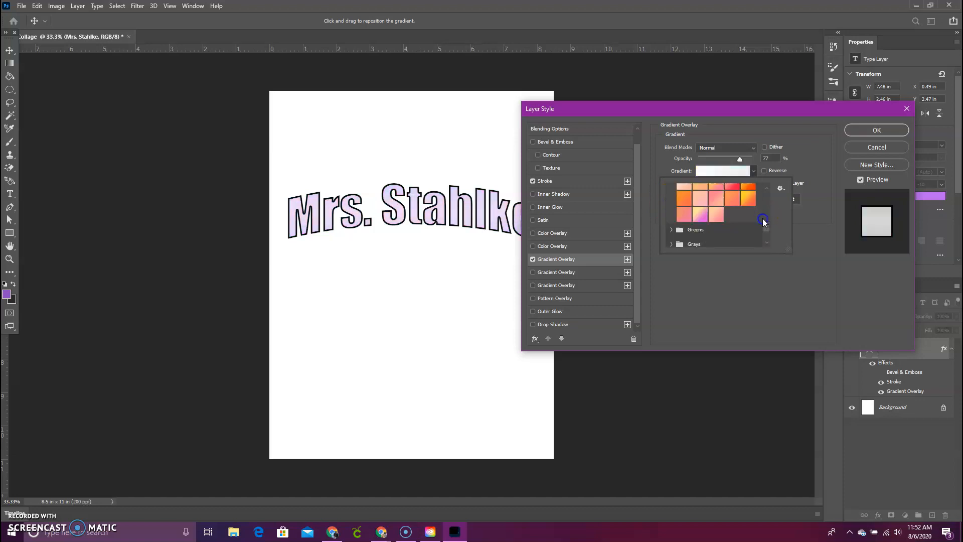
pyautogui.click(701, 213)
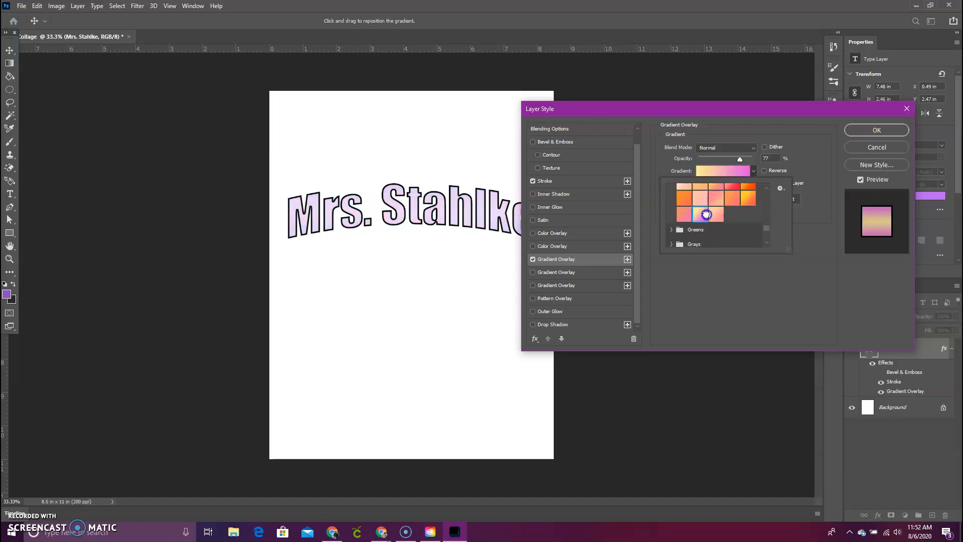
pyautogui.click(750, 201)
pyautogui.scroll(1, 750, 205)
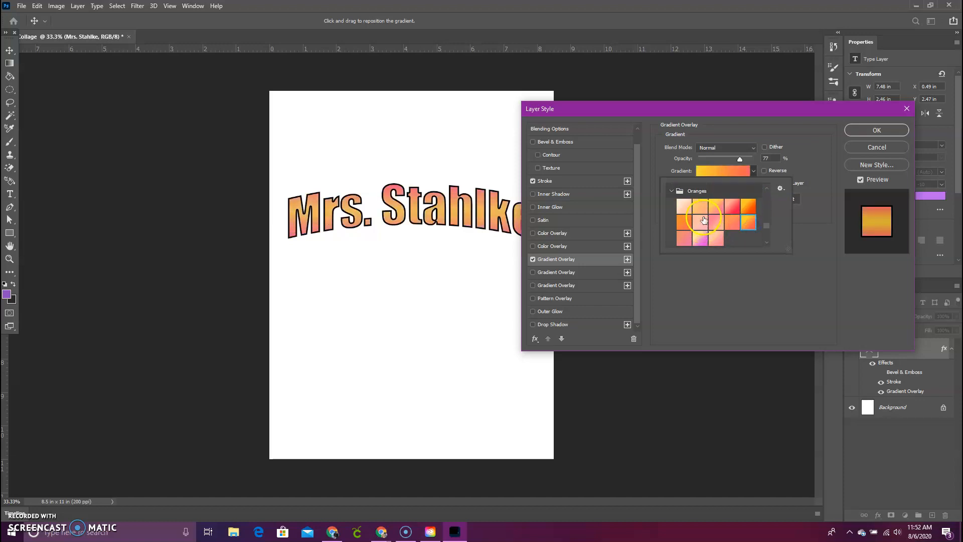
pyautogui.click(736, 208)
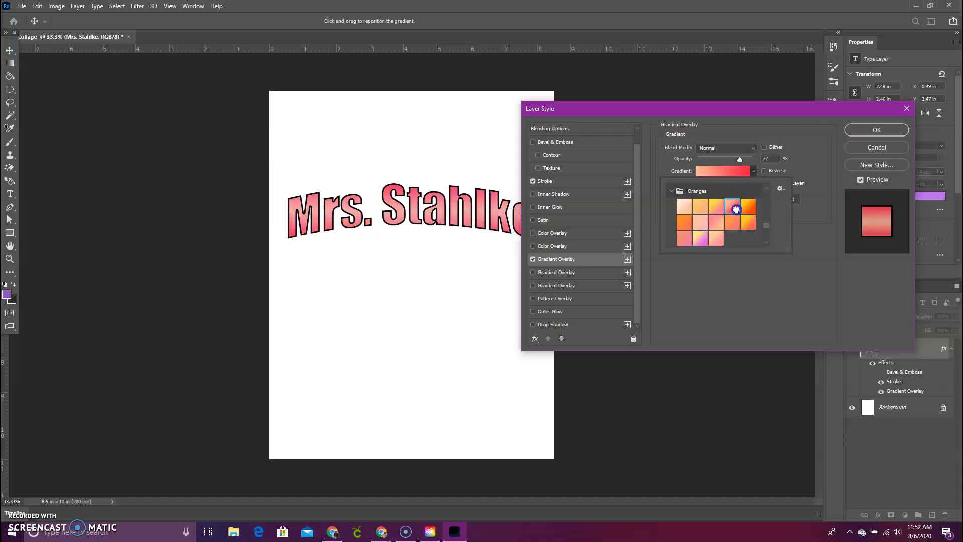
pyautogui.click(718, 209)
pyautogui.click(748, 206)
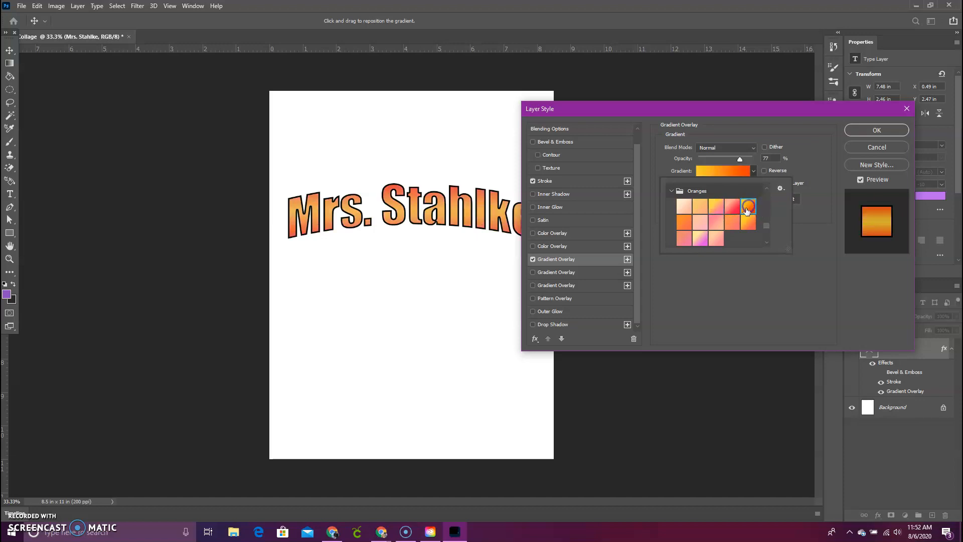
pyautogui.click(696, 238)
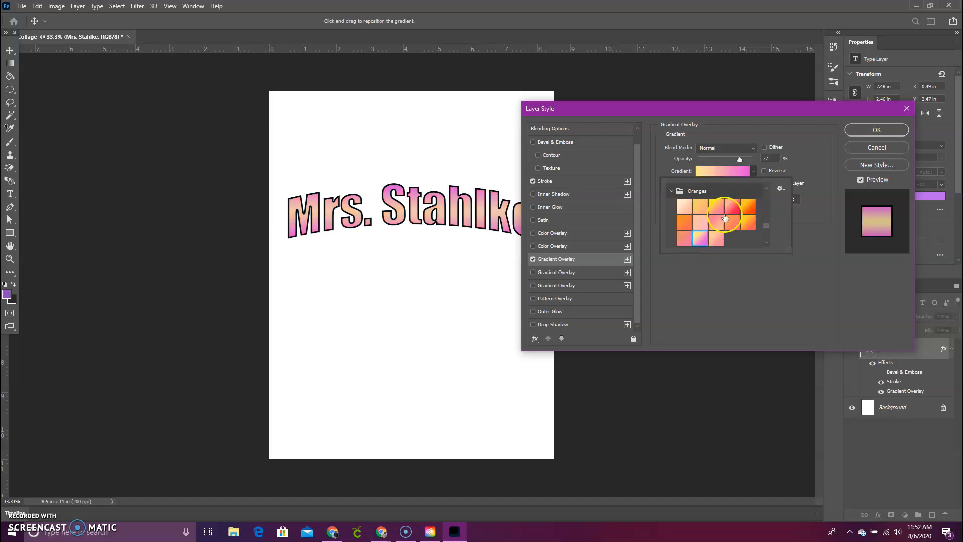
pyautogui.click(741, 205)
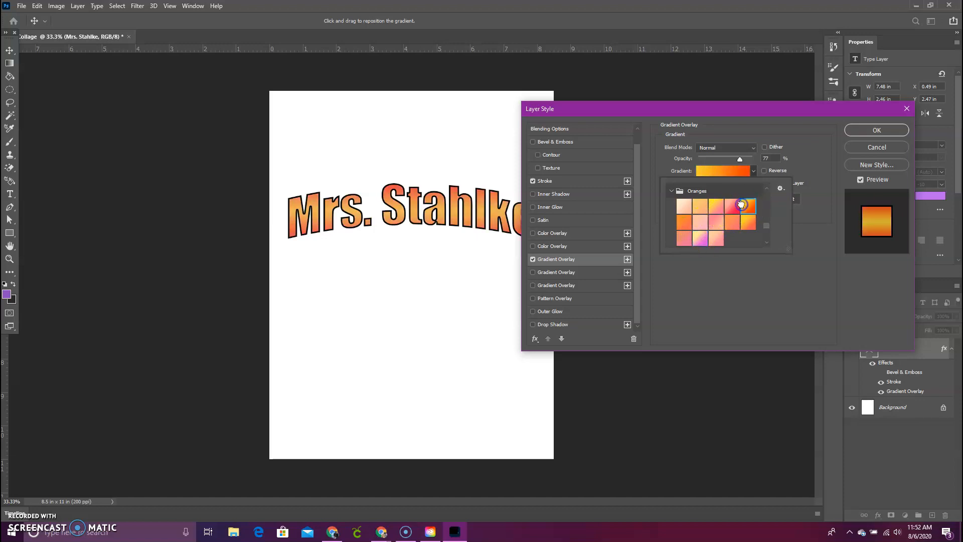
pyautogui.click(705, 222)
pyautogui.click(701, 237)
pyautogui.scroll(-1, 722, 228)
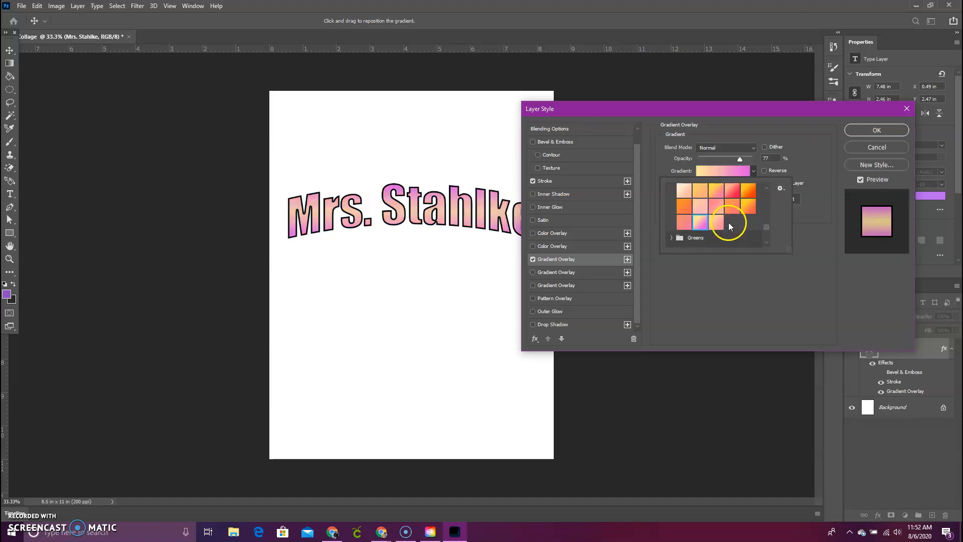
# Apply the golden-yellow-to-pink gradient from the Oranges group, raise the overlay opacity to 100%, and accept the layer style
pyautogui.click(733, 191)
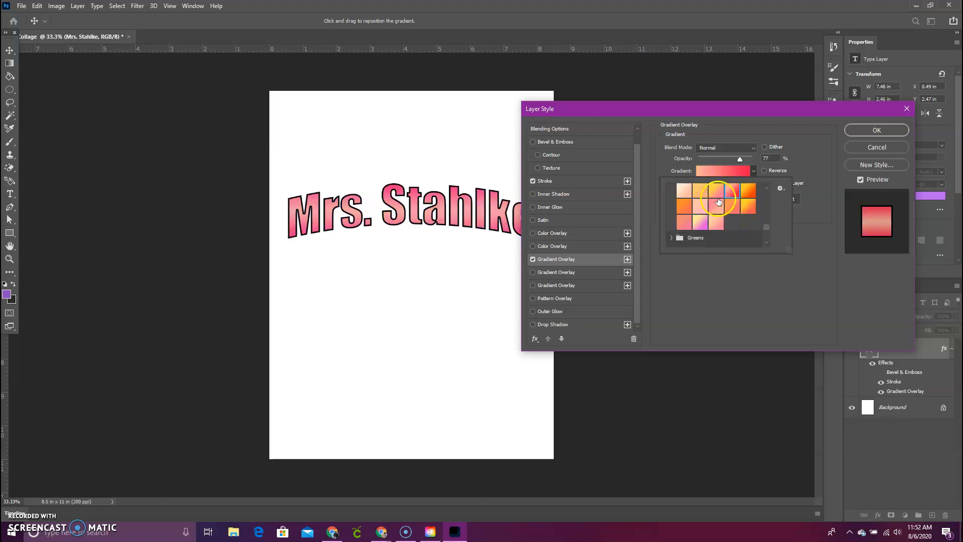
pyautogui.click(718, 193)
pyautogui.click(797, 150)
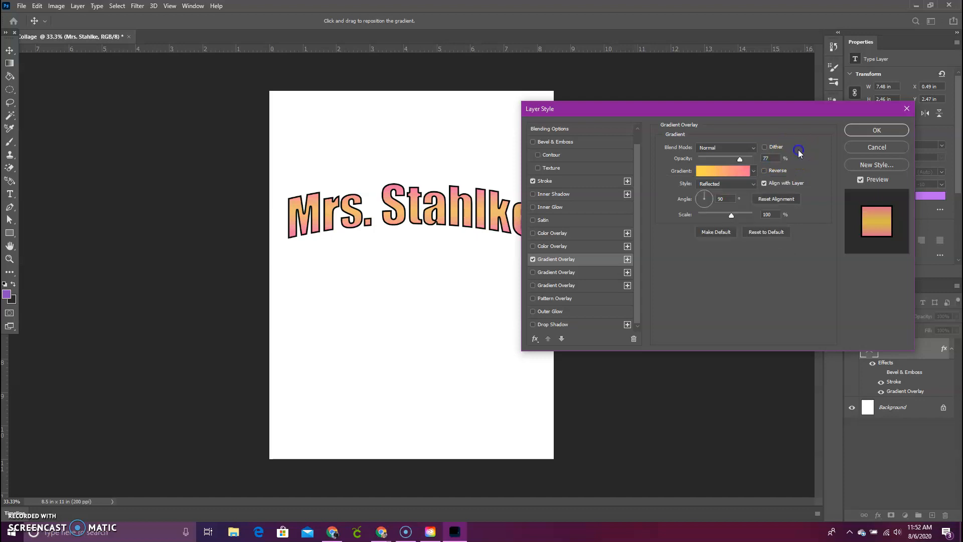
pyautogui.moveTo(742, 160); pyautogui.dragTo(757, 164)
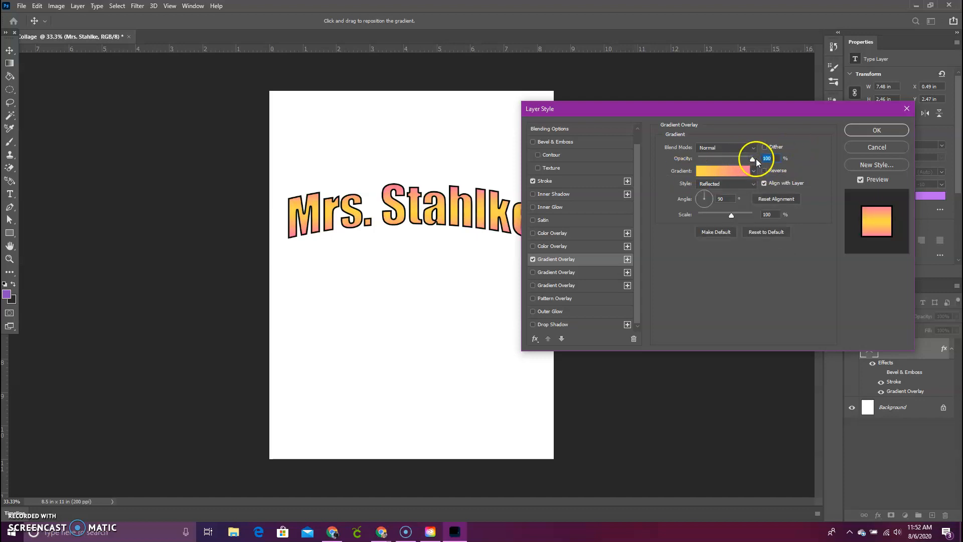
pyautogui.click(865, 130)
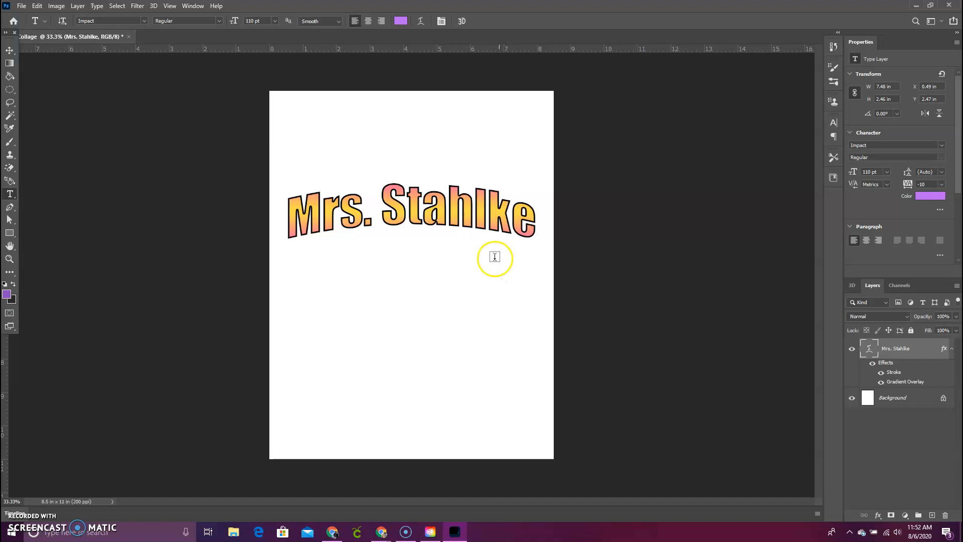
# Leave the name text's editing mode, add a new layer, and enter the text "Art Teacher" just below the name
pyautogui.click(291, 252)
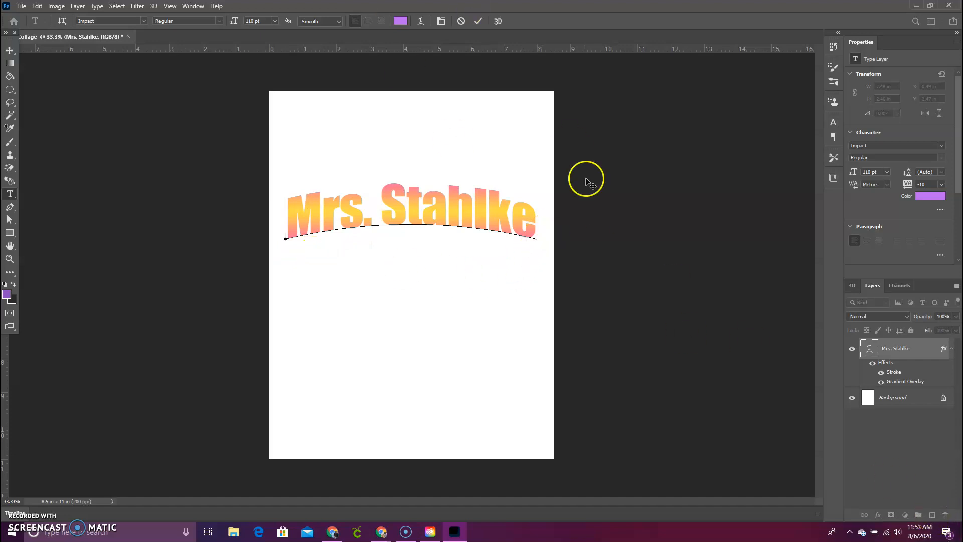
pyautogui.click(478, 21)
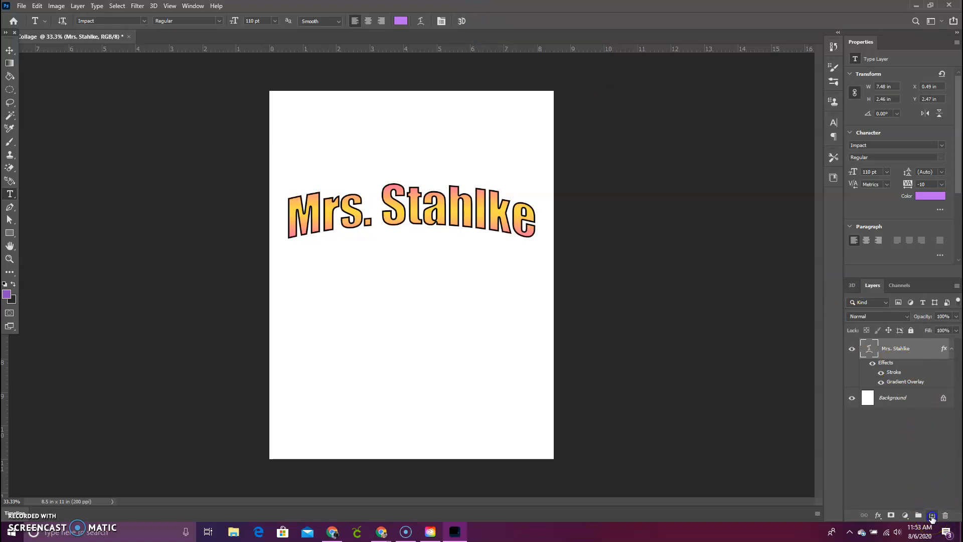
pyautogui.click(932, 516)
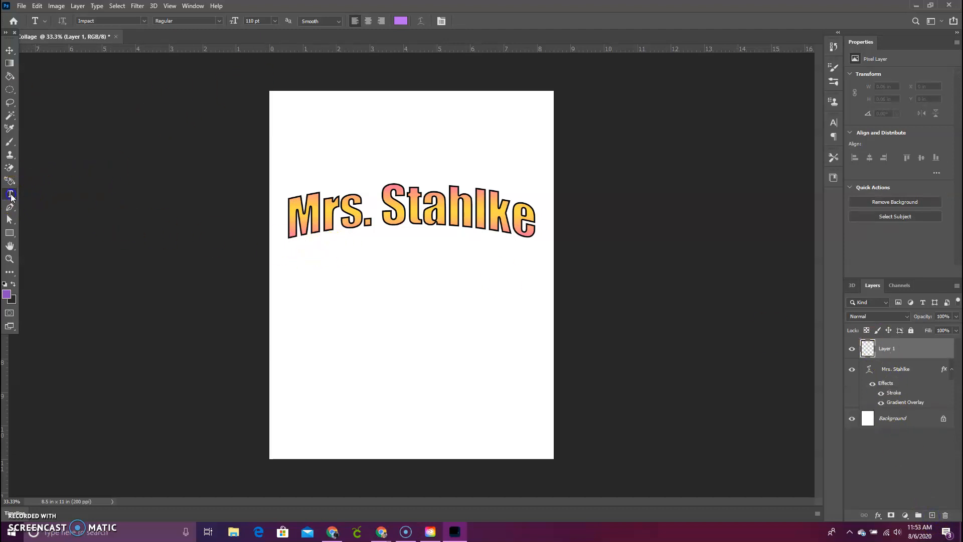
pyautogui.click(396, 262)
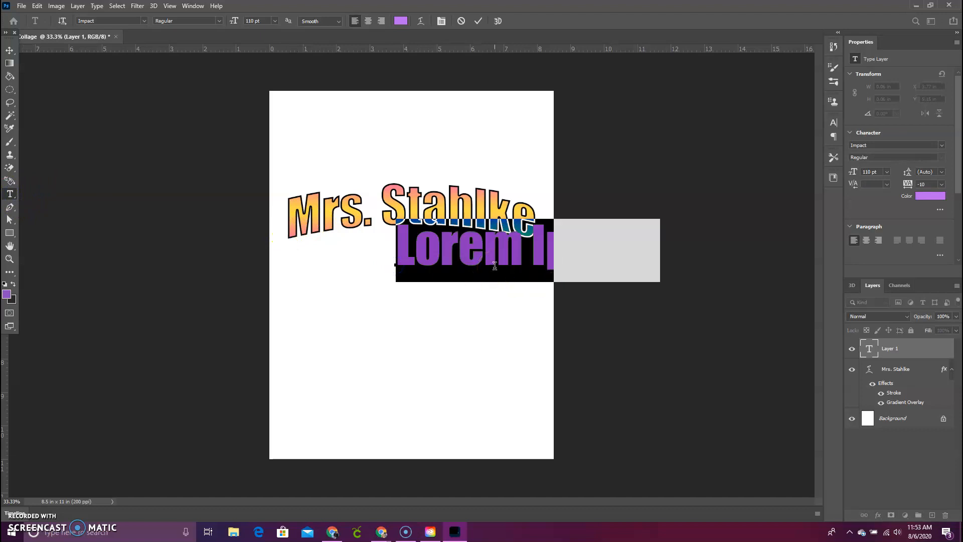
pyautogui.write('A')
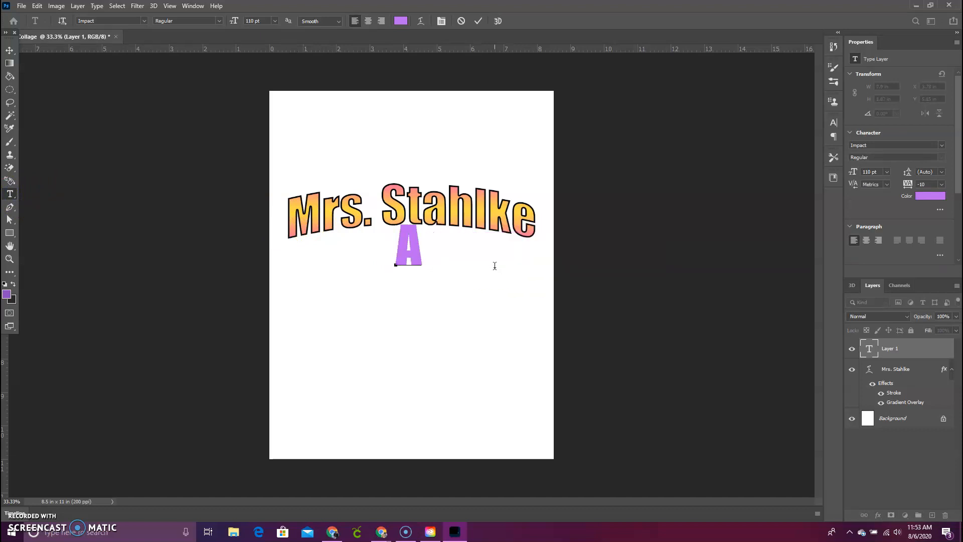
pyautogui.write('rt Teac')
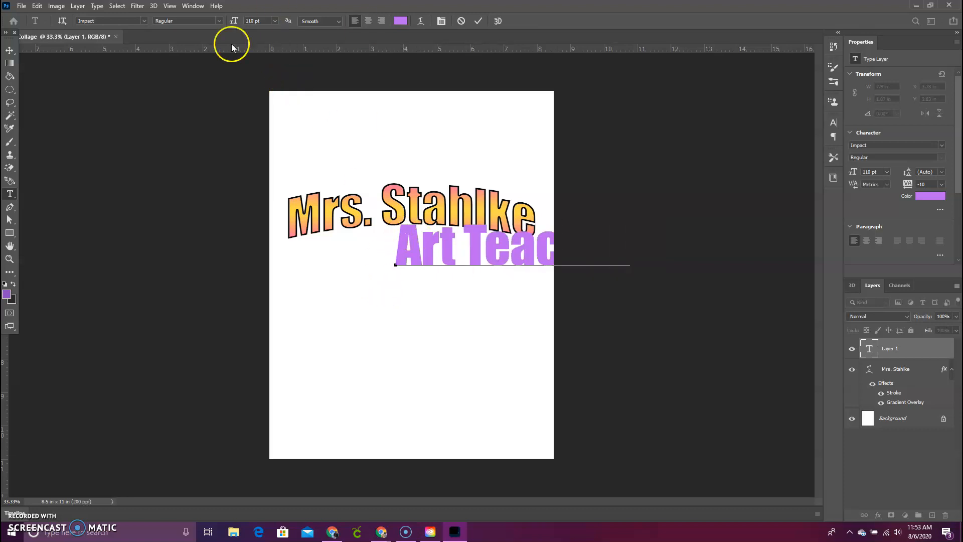
# Set the "Art Teacher" text to 72 pt and centre it directly beneath the name
pyautogui.click(9, 50)
pyautogui.moveTo(408, 245); pyautogui.dragTo(309, 257)
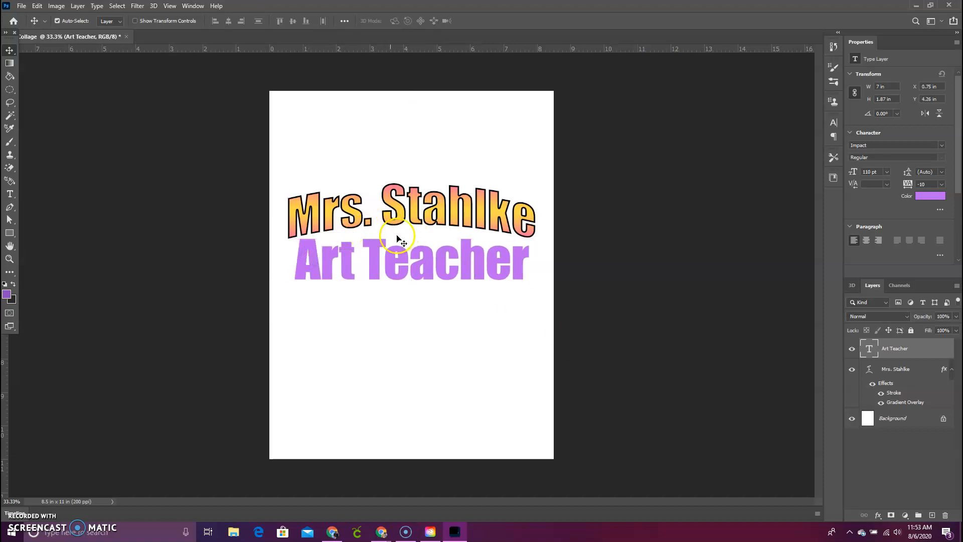
pyautogui.doubleClick(372, 256)
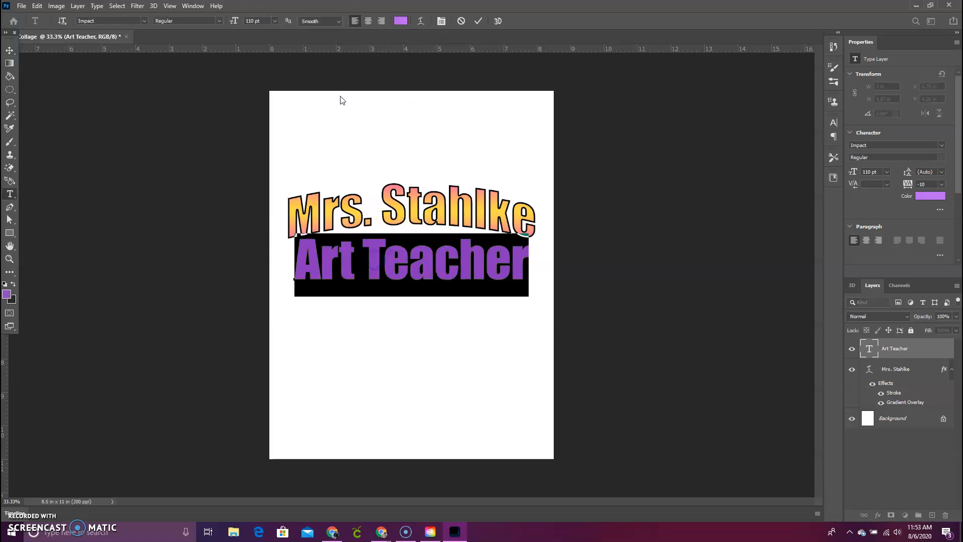
pyautogui.click(275, 22)
pyautogui.click(265, 149)
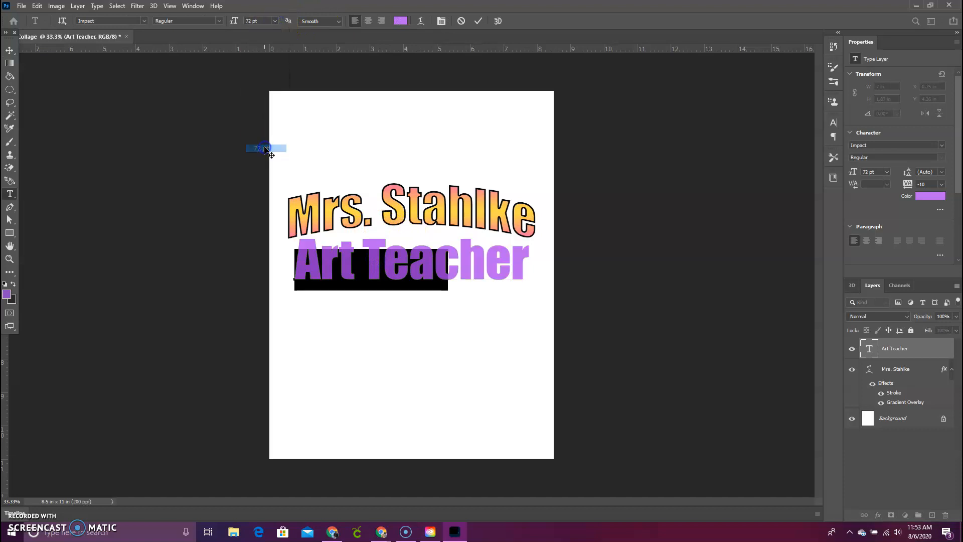
pyautogui.click(10, 51)
pyautogui.moveTo(399, 262); pyautogui.dragTo(440, 251)
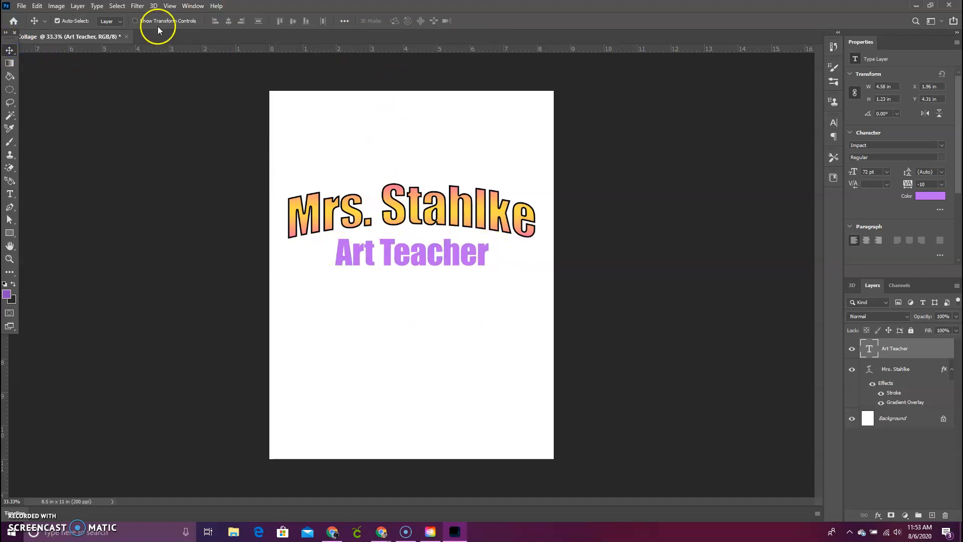
# Select the whole "Art Teacher" text and change its font to Gabriola after previewing other fonts
pyautogui.doubleClick(376, 260)
pyautogui.click(351, 261)
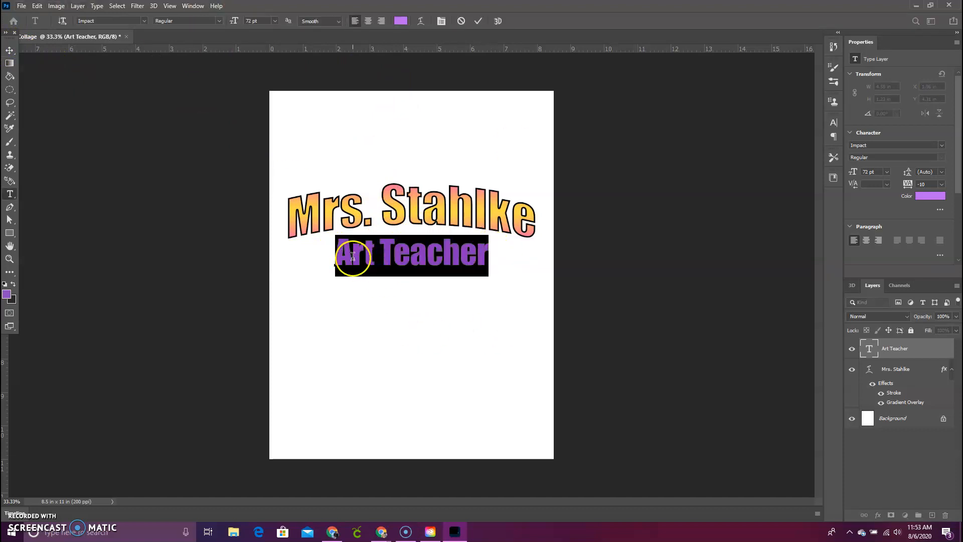
pyautogui.click(486, 249)
pyautogui.doubleClick(475, 251)
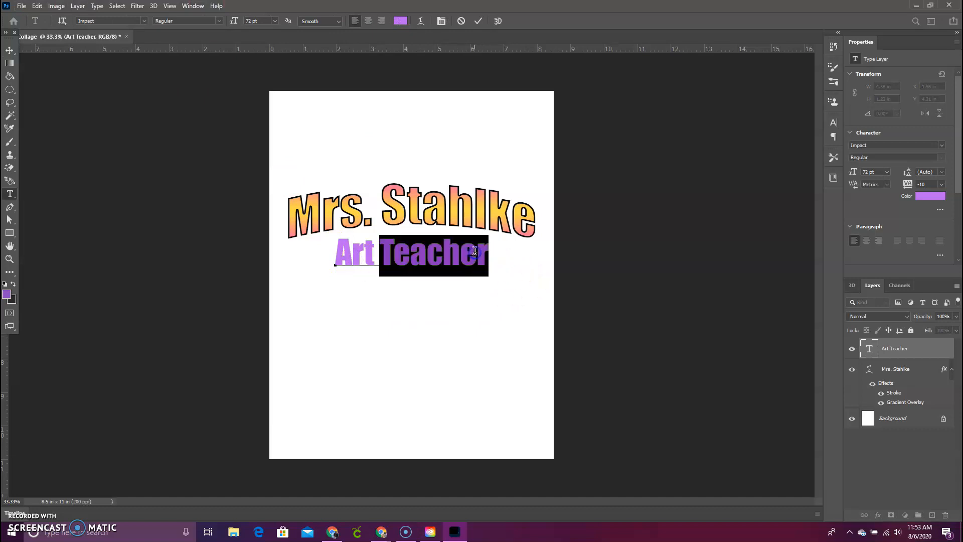
pyautogui.moveTo(481, 254); pyautogui.dragTo(338, 237)
pyautogui.click(220, 21)
pyautogui.click(219, 22)
pyautogui.click(144, 21)
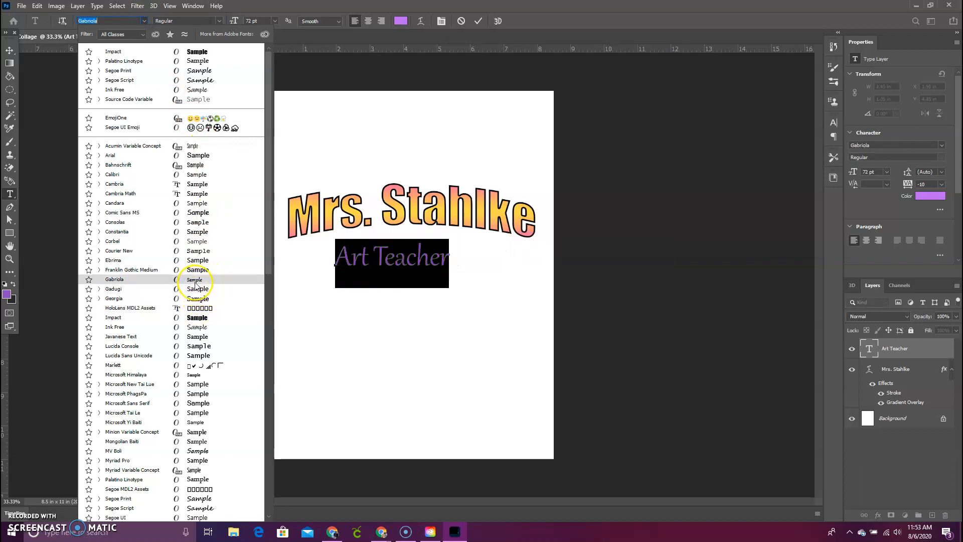
pyautogui.scroll(-4, 221, 367)
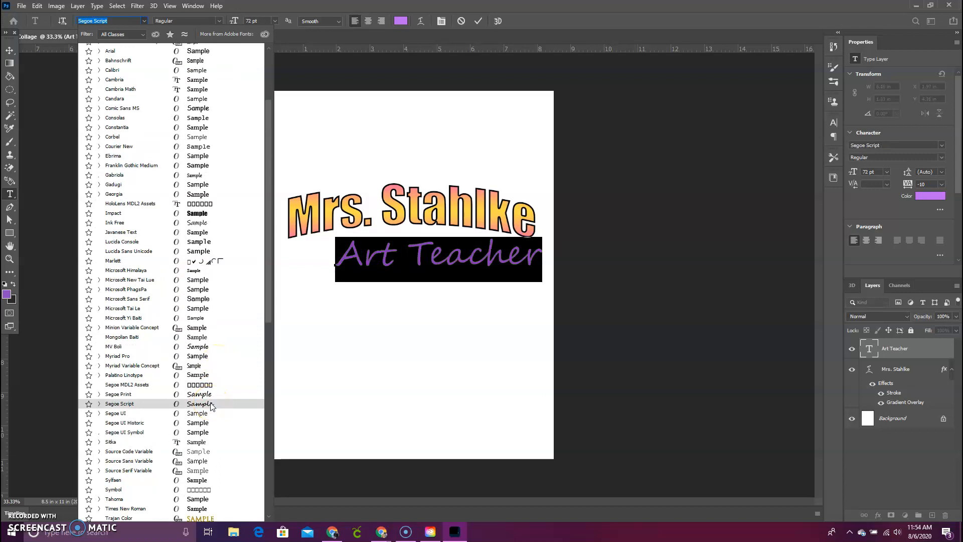
pyautogui.click(207, 395)
pyautogui.scroll(-1, 206, 395)
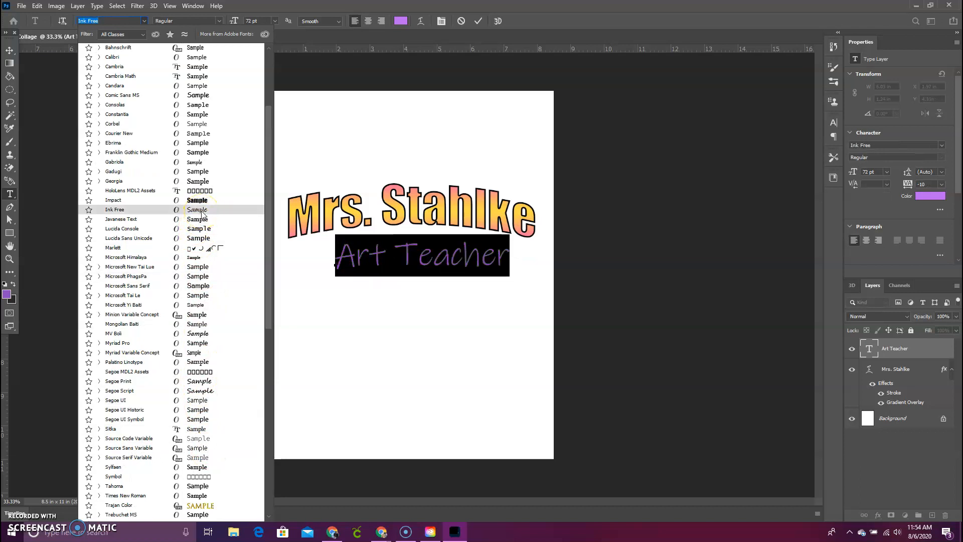
pyautogui.scroll(3, 202, 213)
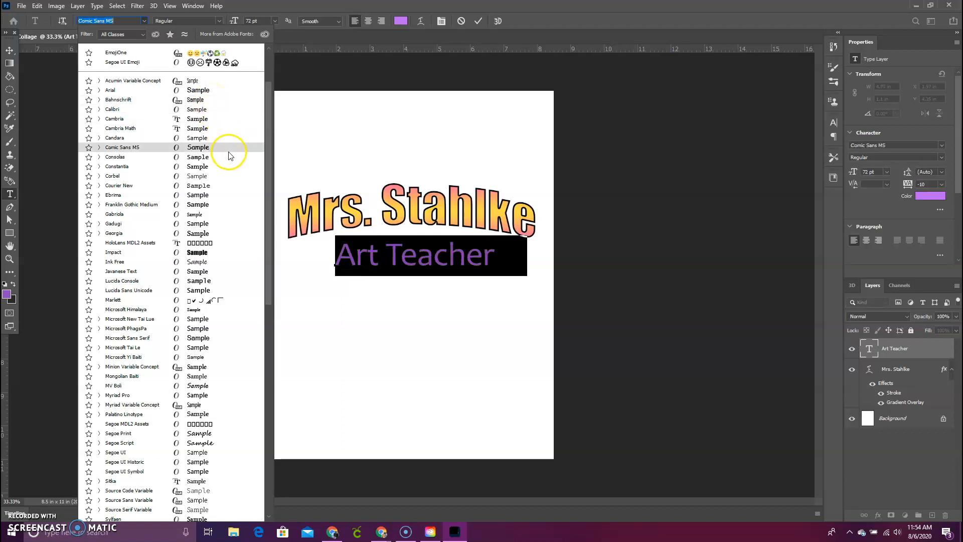
pyautogui.click(236, 217)
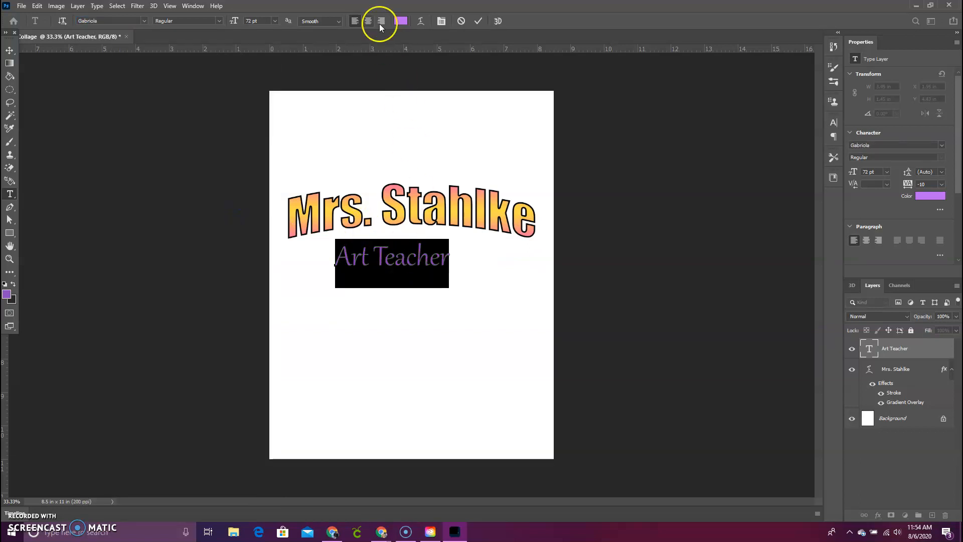
# Set the "Art Teacher" text size to 100 pt
pyautogui.click(330, 24)
pyautogui.click(221, 24)
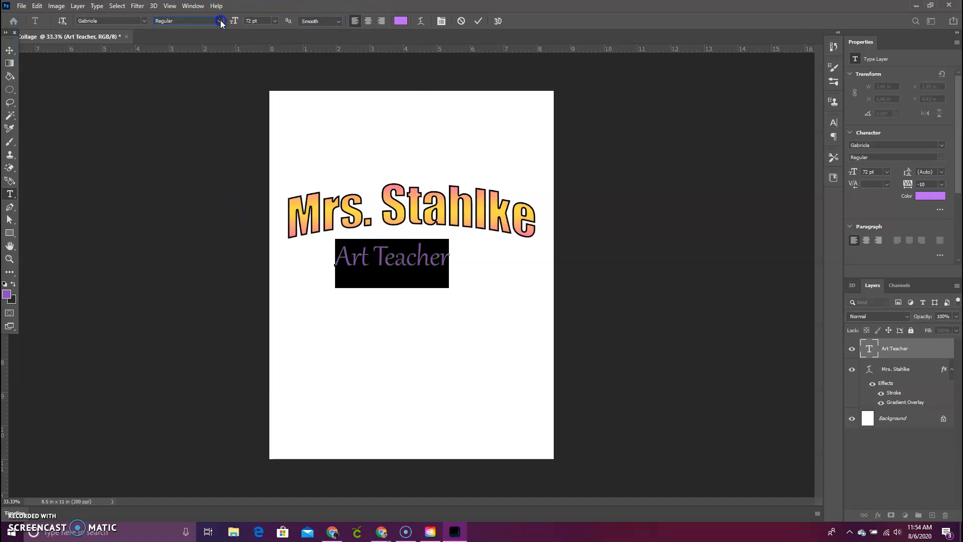
pyautogui.click(252, 21)
pyautogui.press('Return')
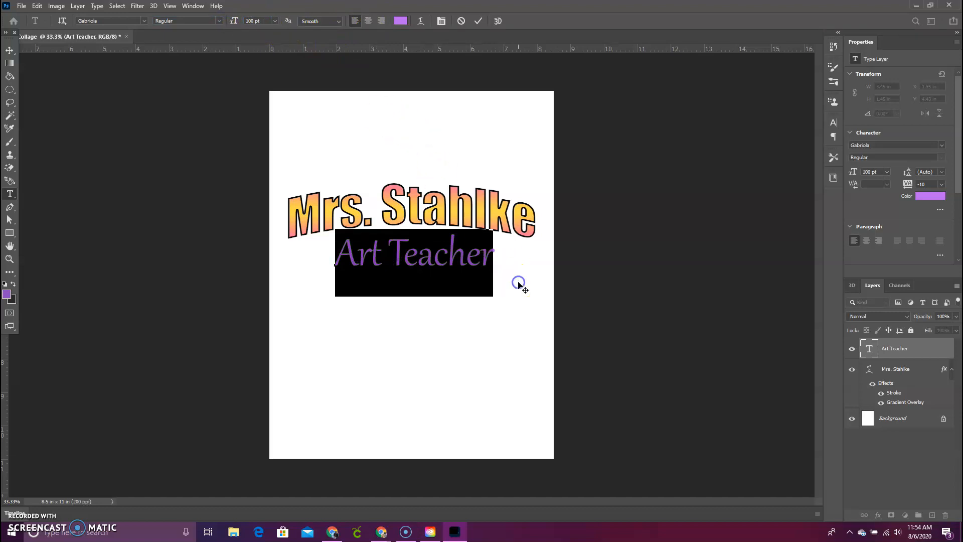
# Recolour the entire "Art Teacher" text to black (000000) and accept the colour
pyautogui.click(496, 253)
pyautogui.moveTo(498, 252); pyautogui.dragTo(335, 255)
pyautogui.click(400, 21)
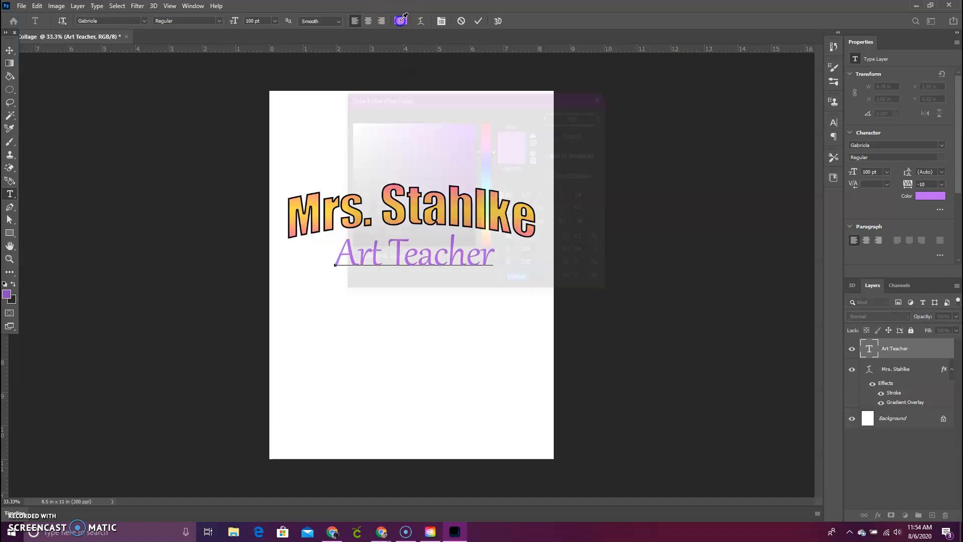
pyautogui.moveTo(383, 214); pyautogui.dragTo(349, 249)
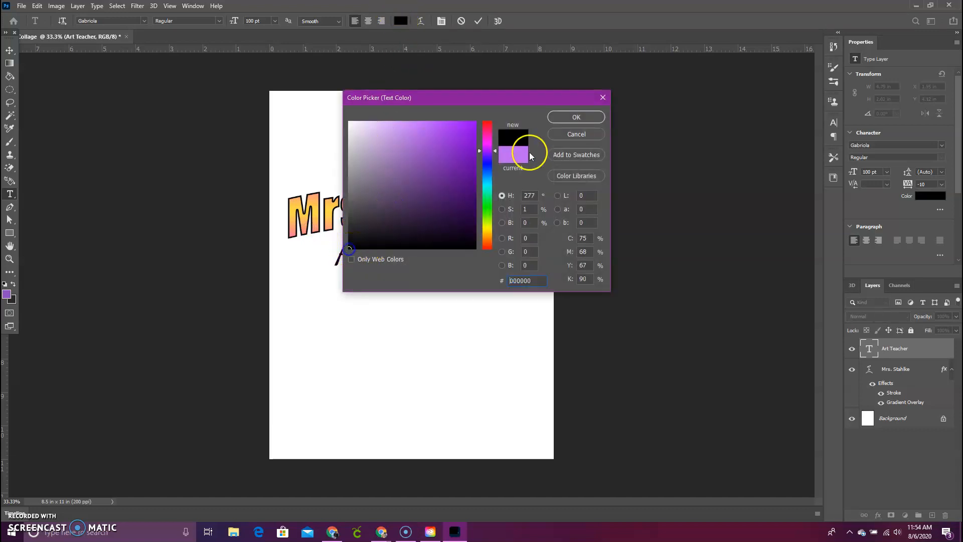
pyautogui.click(574, 117)
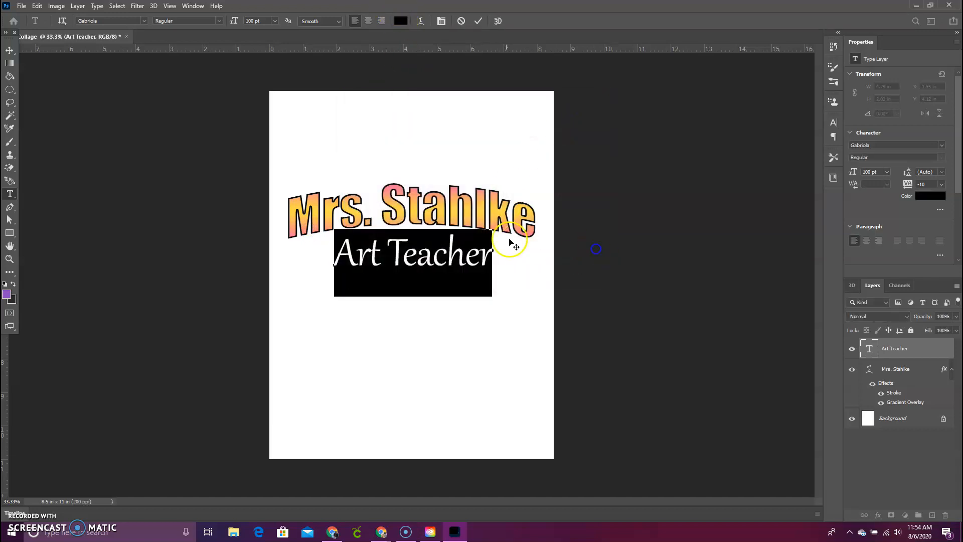
pyautogui.click(587, 235)
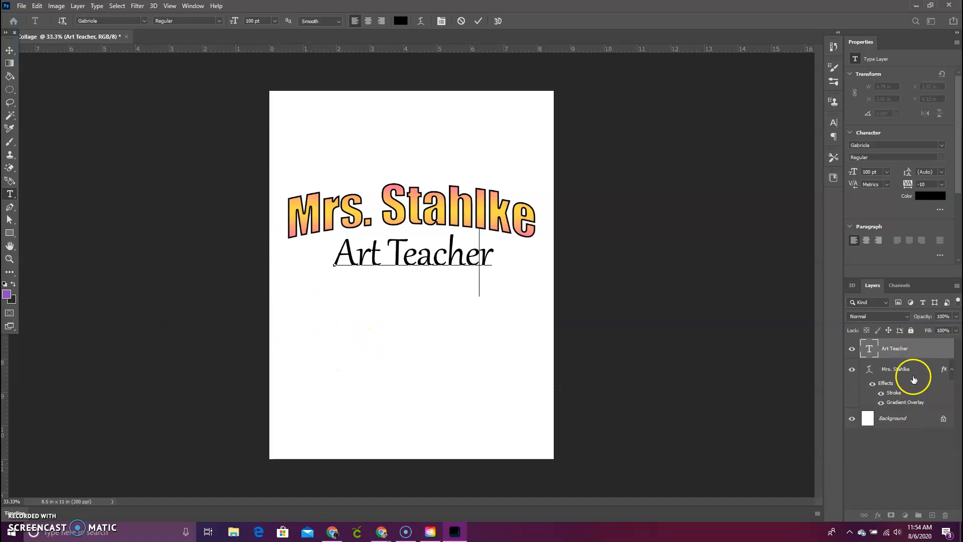
# Unlock the Background layer, open its layer style, and turn on a Gradient Overlay with its settings shown
pyautogui.click(920, 421)
pyautogui.click(946, 421)
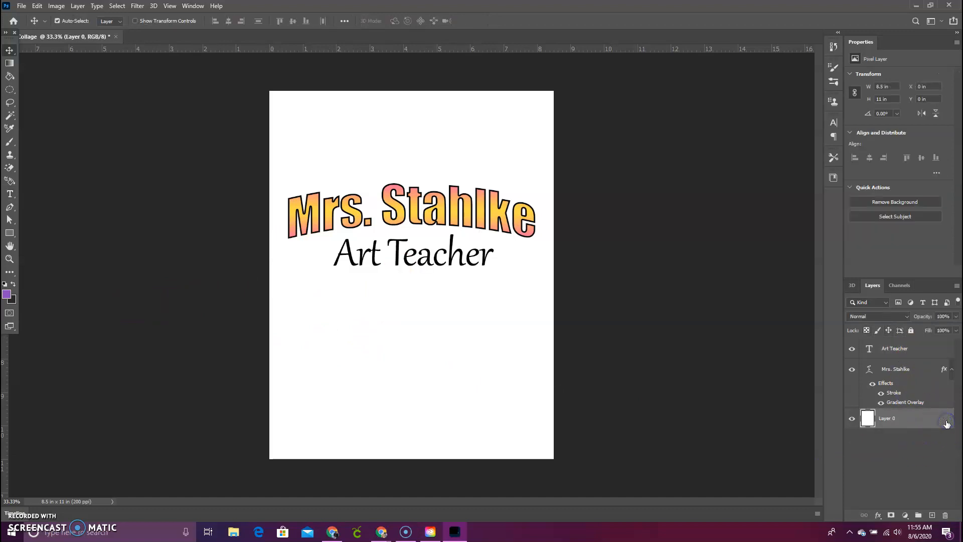
pyautogui.doubleClick(898, 417)
pyautogui.doubleClick(928, 420)
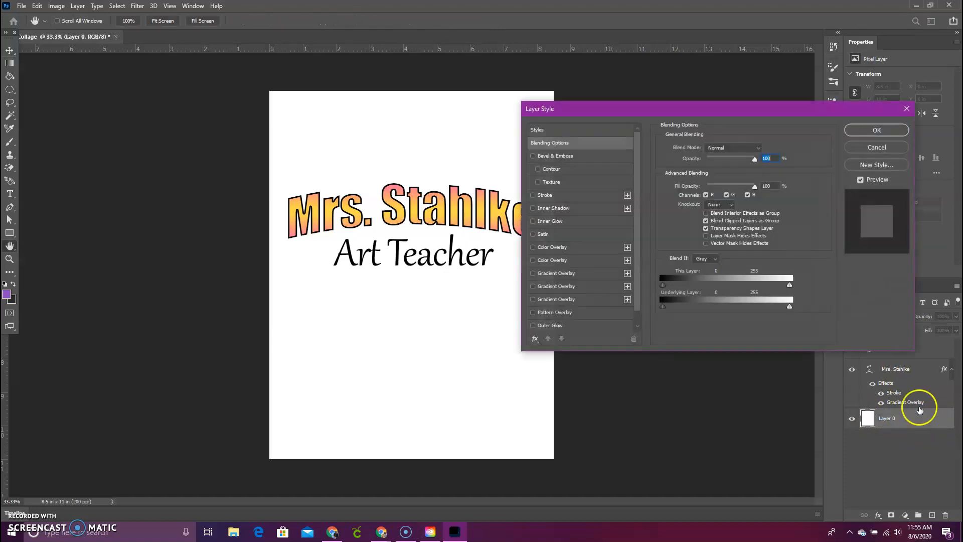
pyautogui.scroll(1, 600, 247)
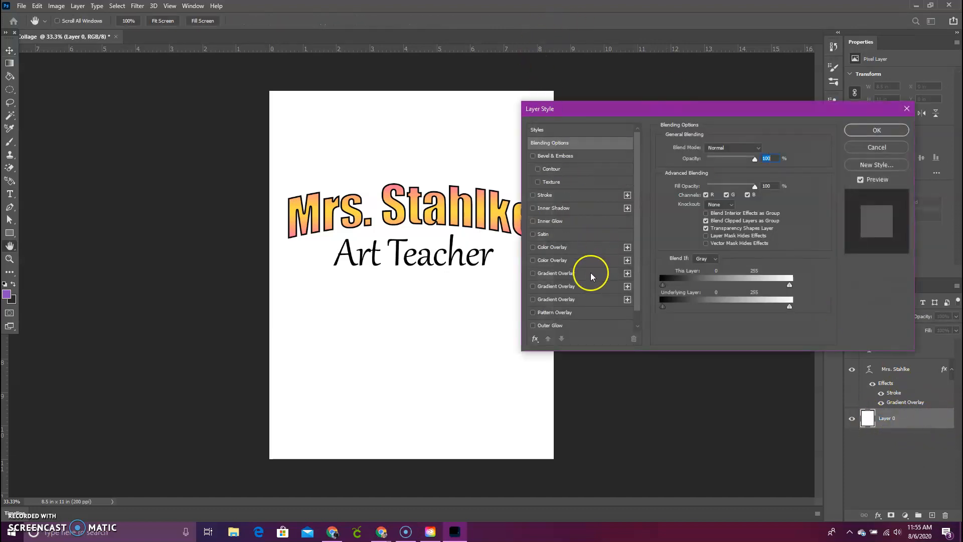
pyautogui.click(533, 273)
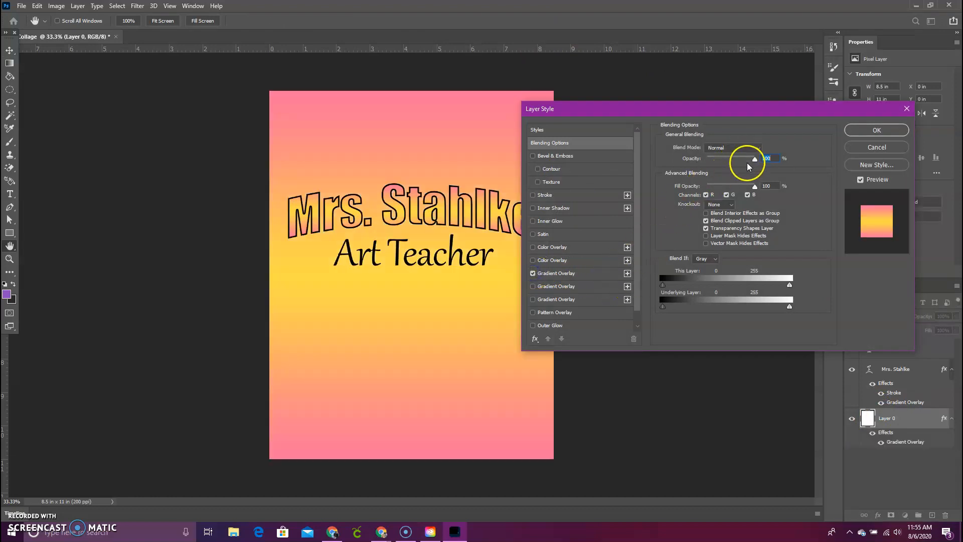
pyautogui.click(578, 273)
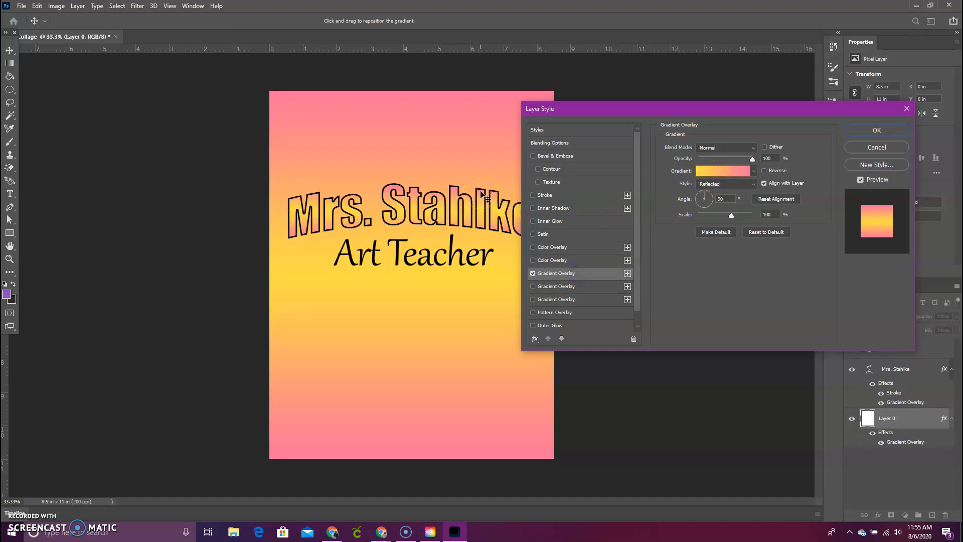
# Try the yellow-to-magenta Oranges gradient on the background, return to the golden-yellow-to-pink one, and accept the layer style
pyautogui.click(751, 171)
pyautogui.scroll(-1, 742, 215)
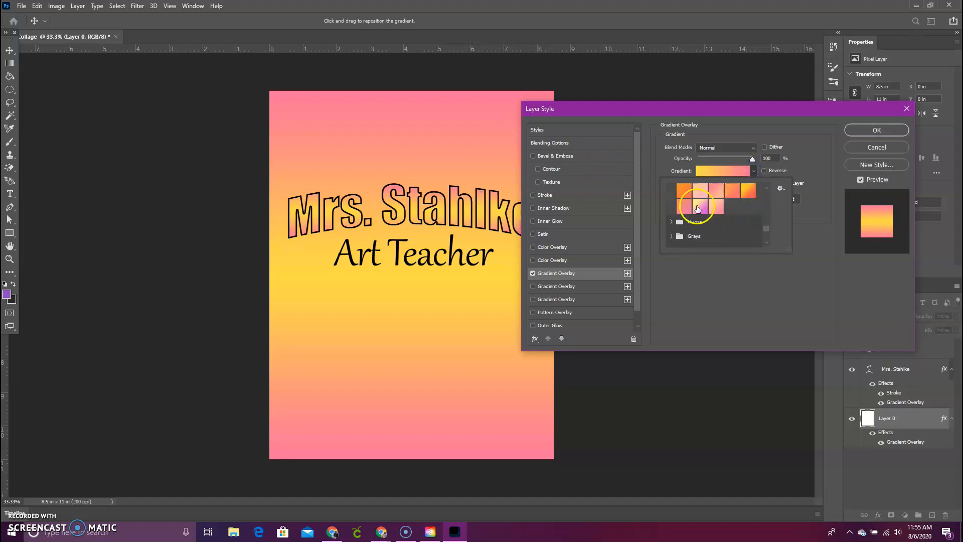
pyautogui.scroll(1, 702, 206)
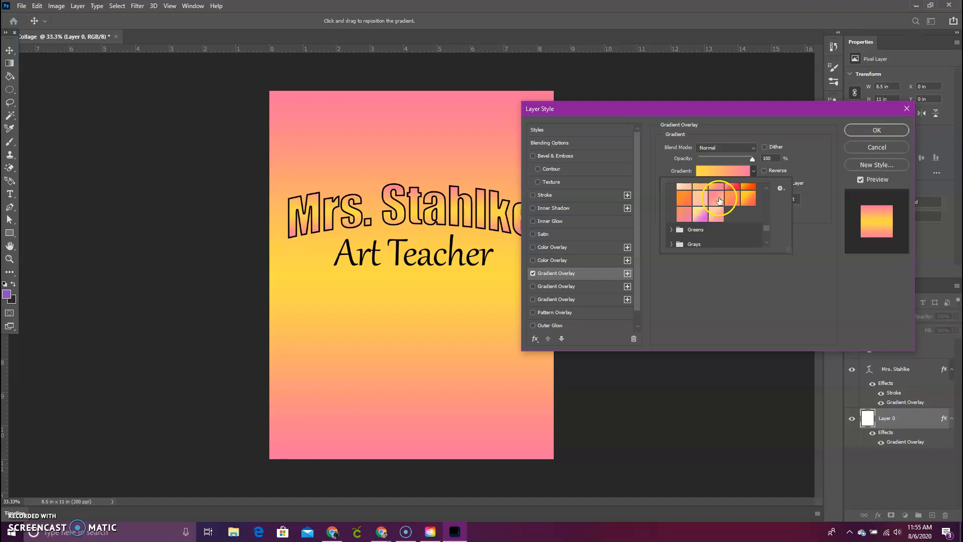
pyautogui.scroll(1, 707, 211)
pyautogui.click(697, 223)
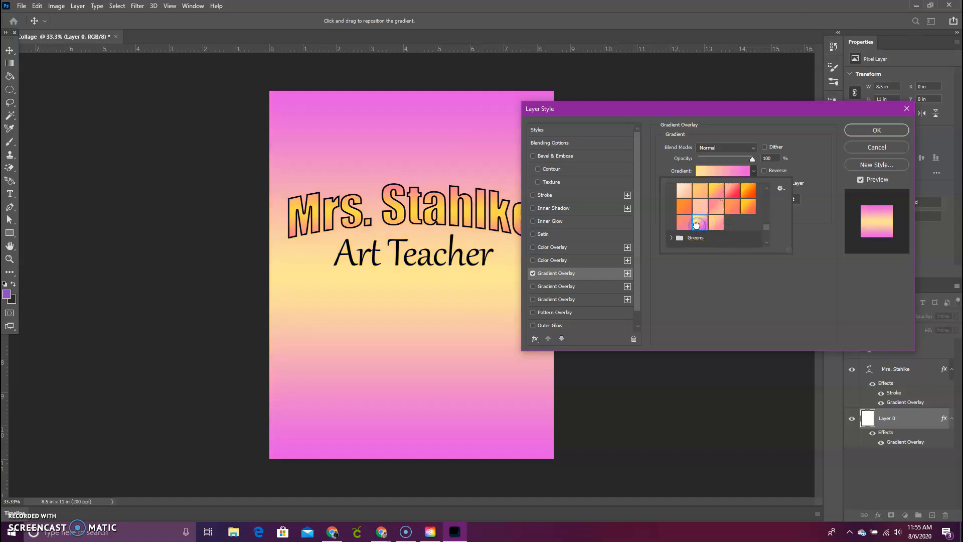
pyautogui.click(724, 190)
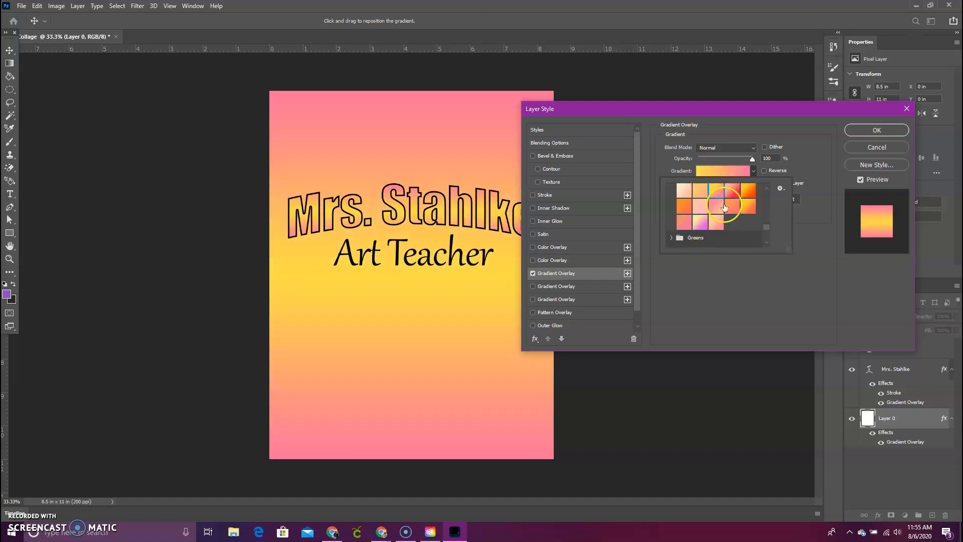
pyautogui.click(822, 158)
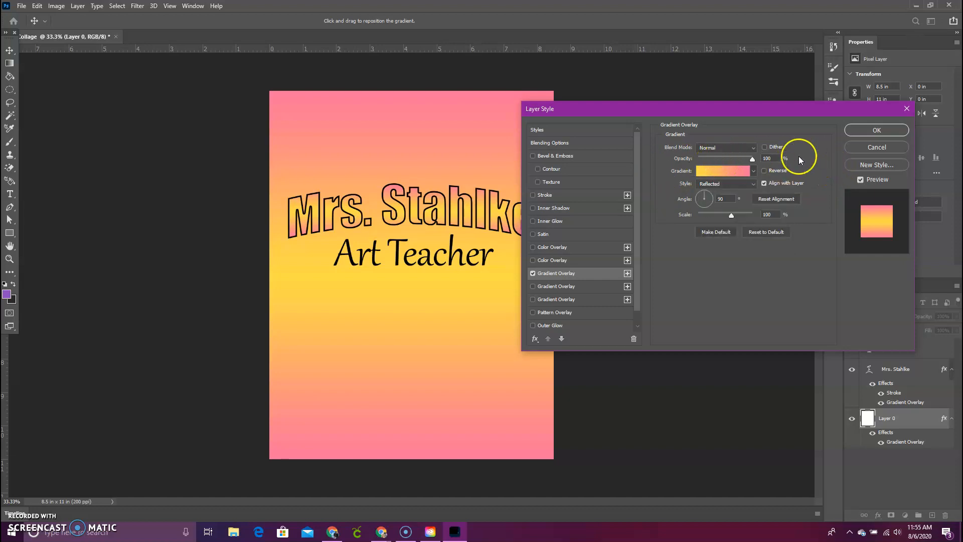
pyautogui.click(875, 130)
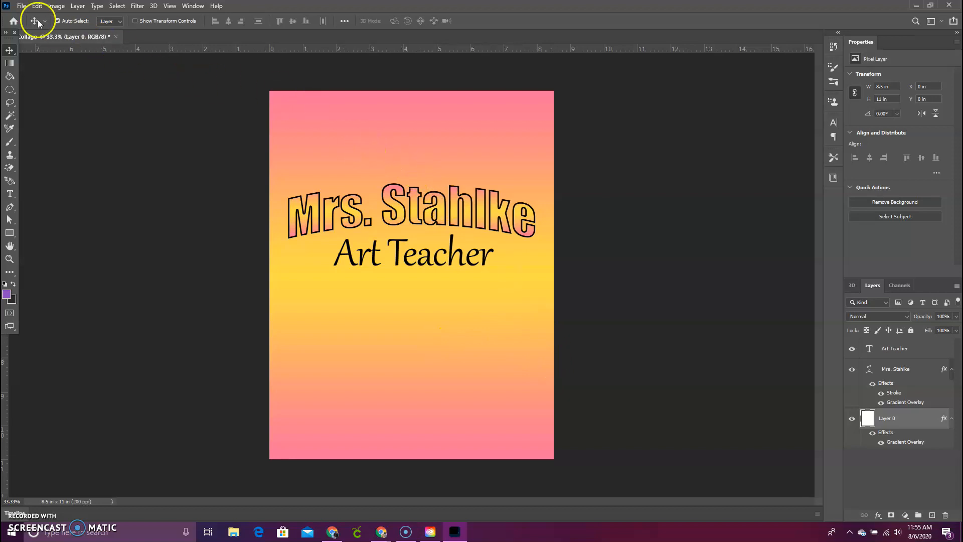
# Start placing an embedded image file into the collage
pyautogui.click(22, 7)
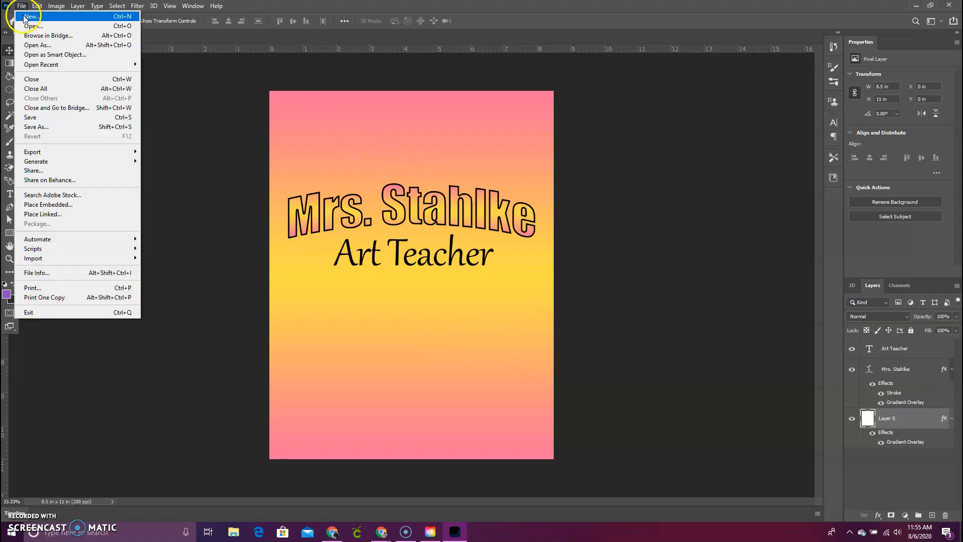
pyautogui.click(64, 207)
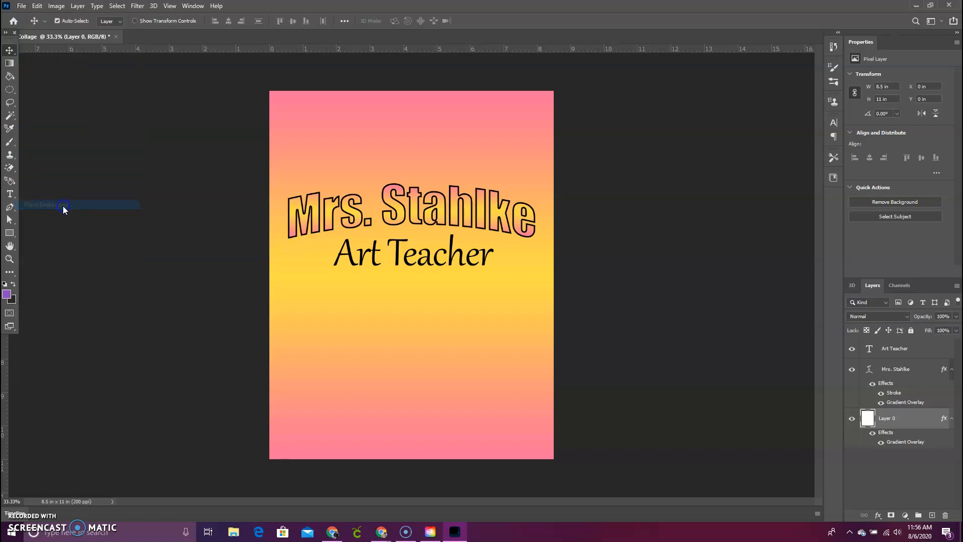